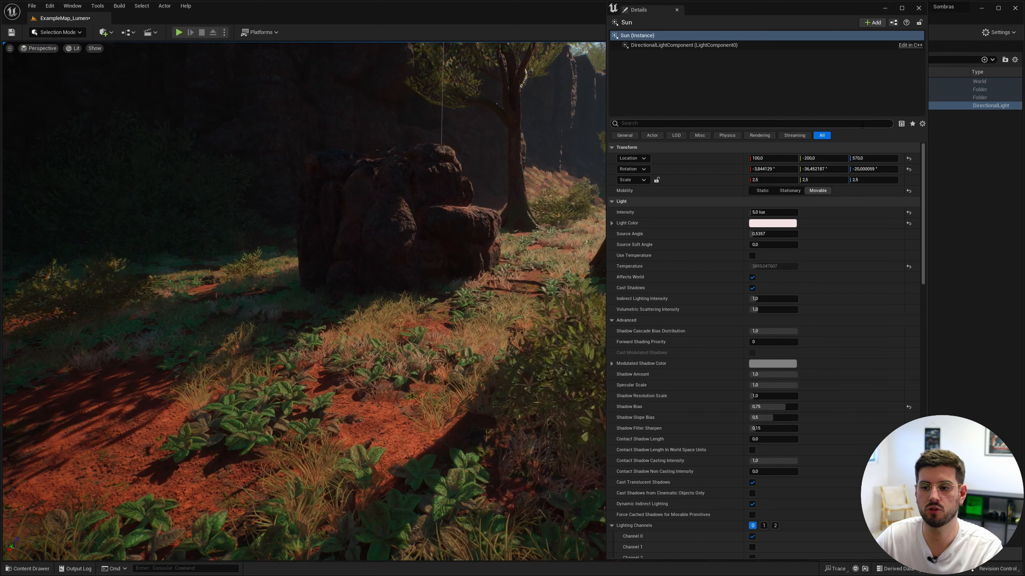
Step: Move and resize the floating Details window so it is narrower and no longer covers the Outliner
drag(822, 9, 720, 132)
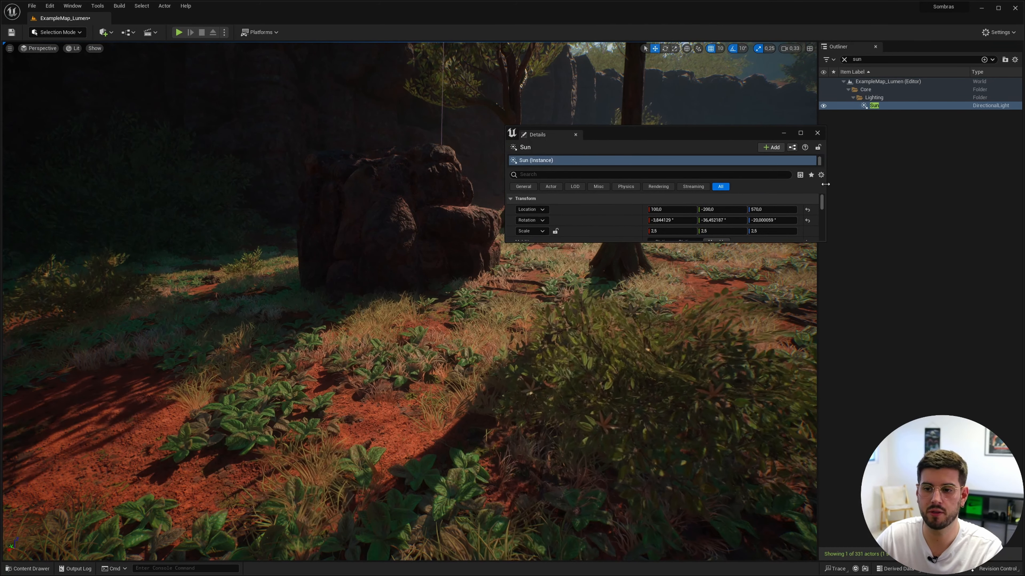
drag(825, 241, 624, 553)
drag(599, 134, 748, 61)
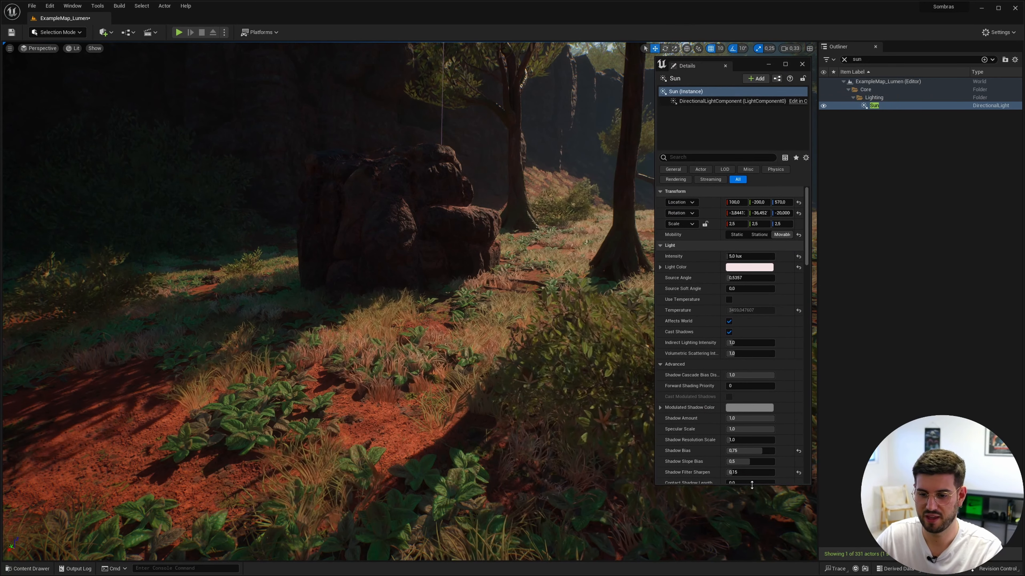
drag(752, 484, 752, 555)
drag(656, 311, 611, 312)
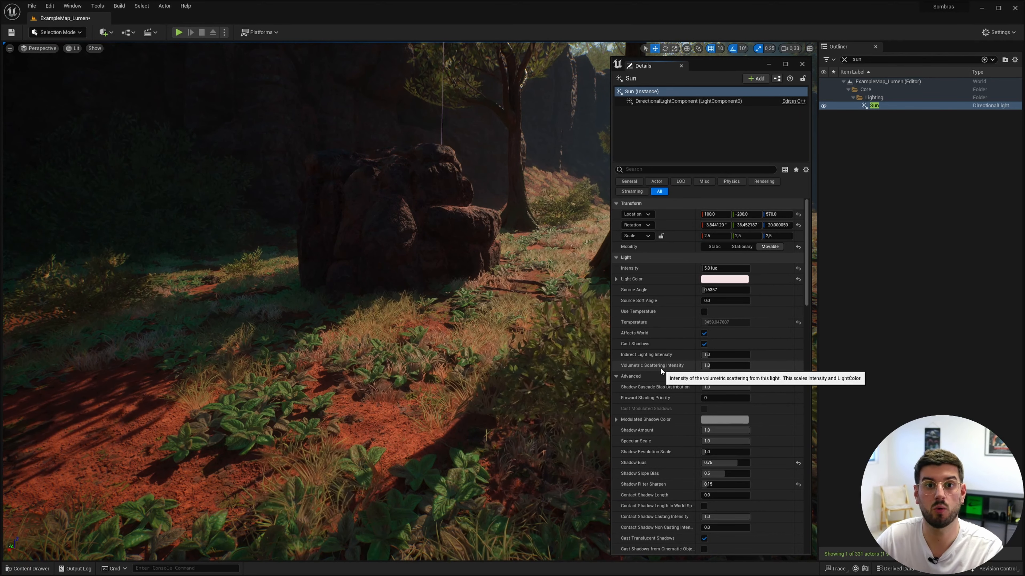
drag(717, 63, 728, 56)
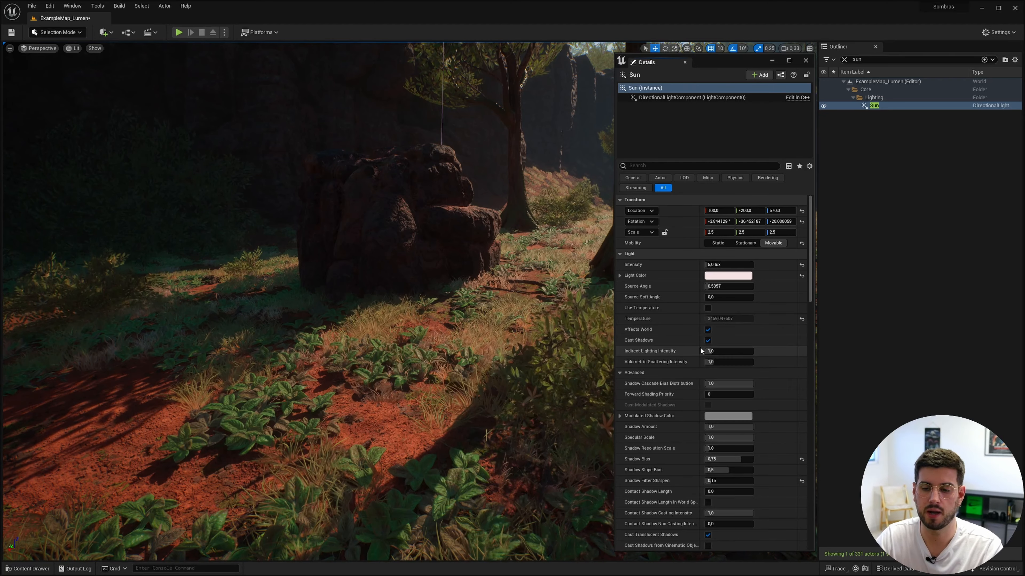
Step: Set the Sun light's Indirect Lighting Intensity to 5 with the shadowed bush and rocks in view
right_drag(525, 303, 571, 329)
key(w)
key(s)
key(w)
key(s)
key(w)
key(s)
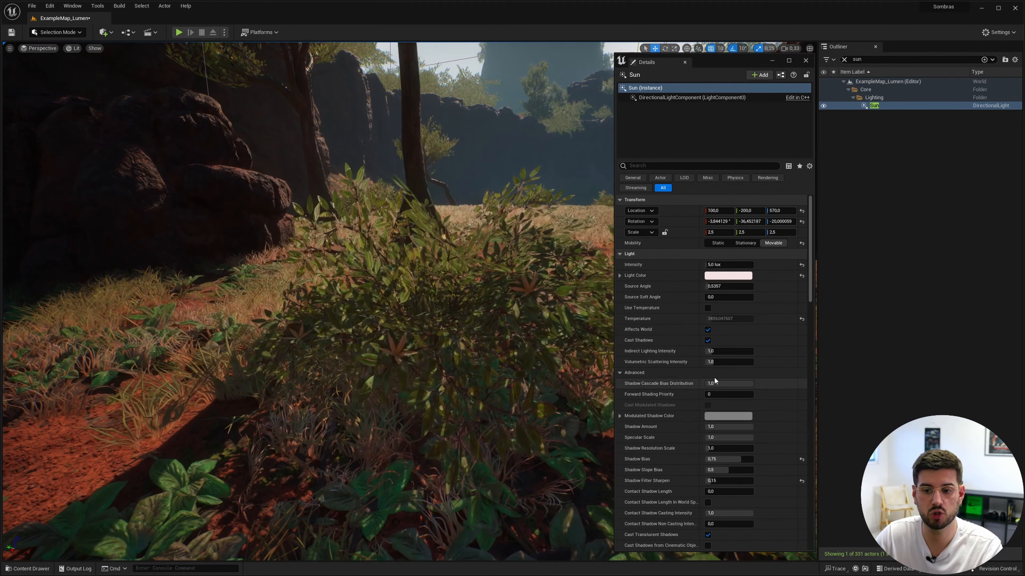
click(716, 352)
text(5)
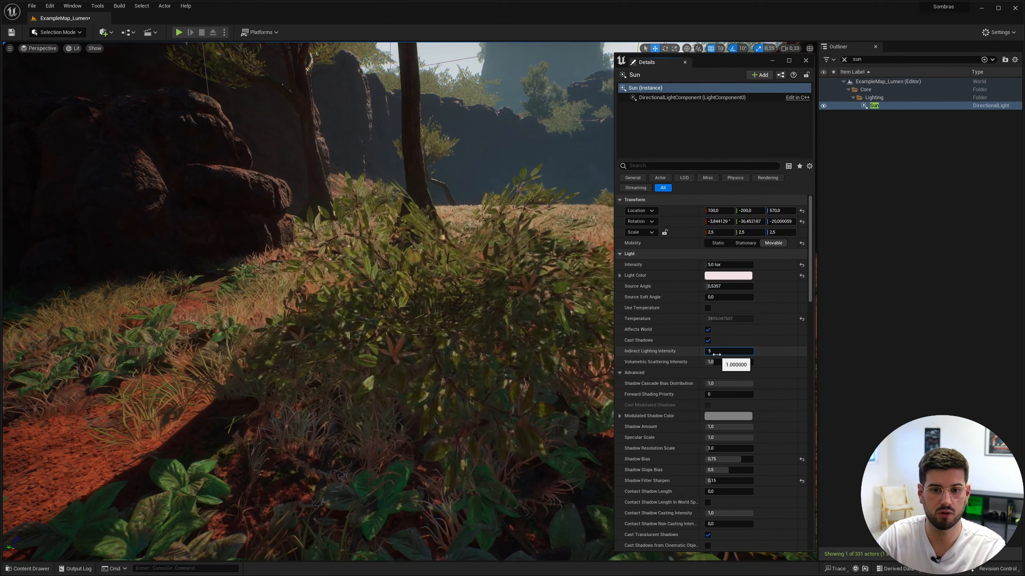
key(Return)
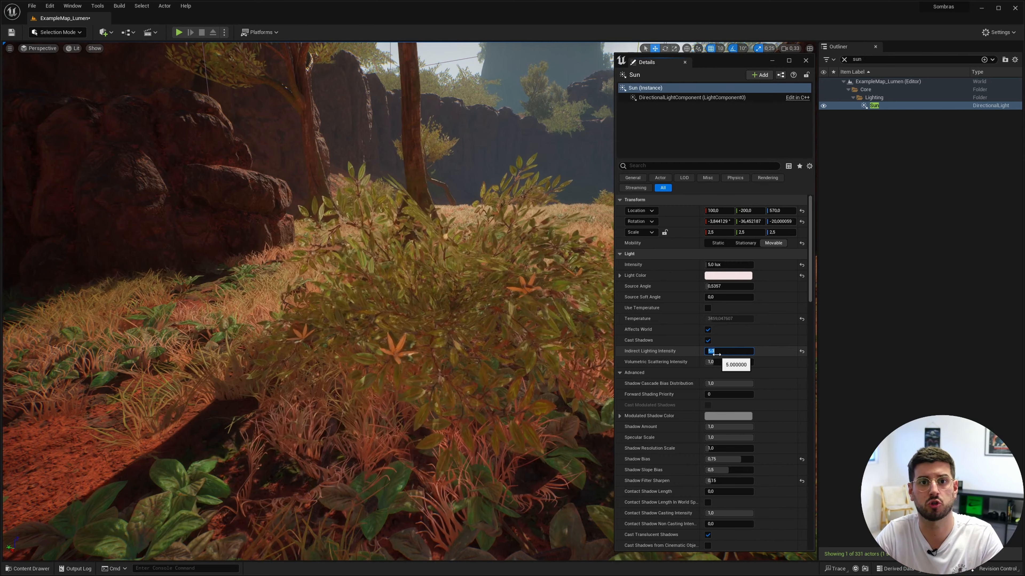
Step: Set the Sun light's Indirect Lighting Intensity to 1 and again to 10, and inspect the shaded areas of the scene
text(1)
key(Return)
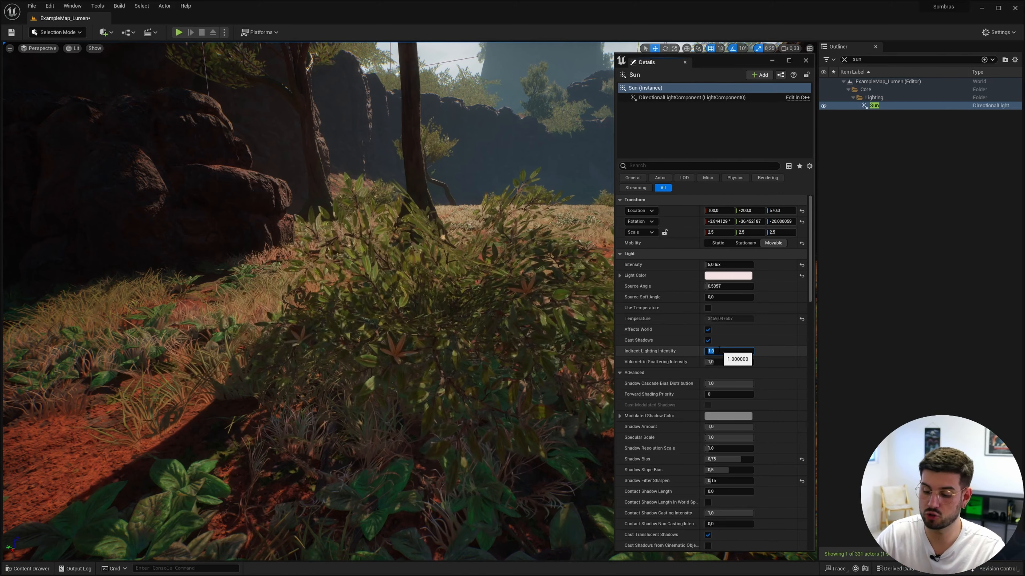
text(10)
key(Return)
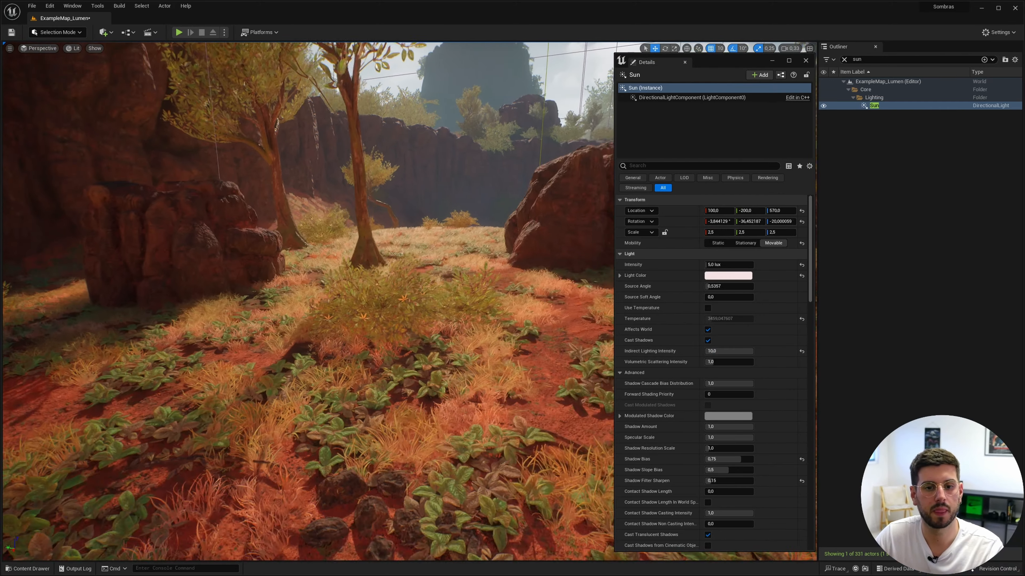
key(d)
mouse_move(198, 235)
right_down()
mouse_move(213, 235)
mouse_move(203, 233)
right_up()
key(w)
key(a)
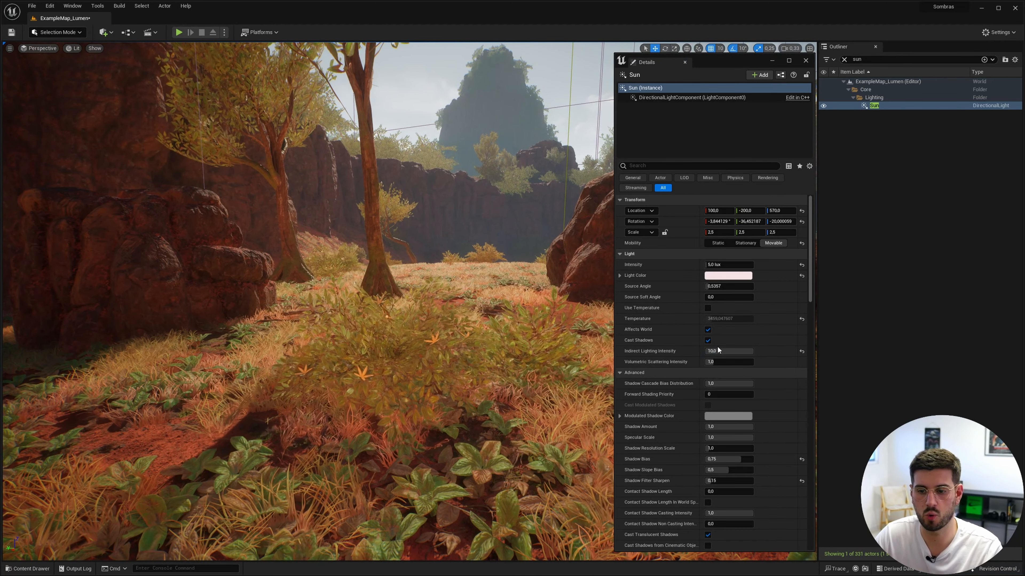
Step: Restore the Sun light's Indirect Lighting Intensity to 1
click(739, 355)
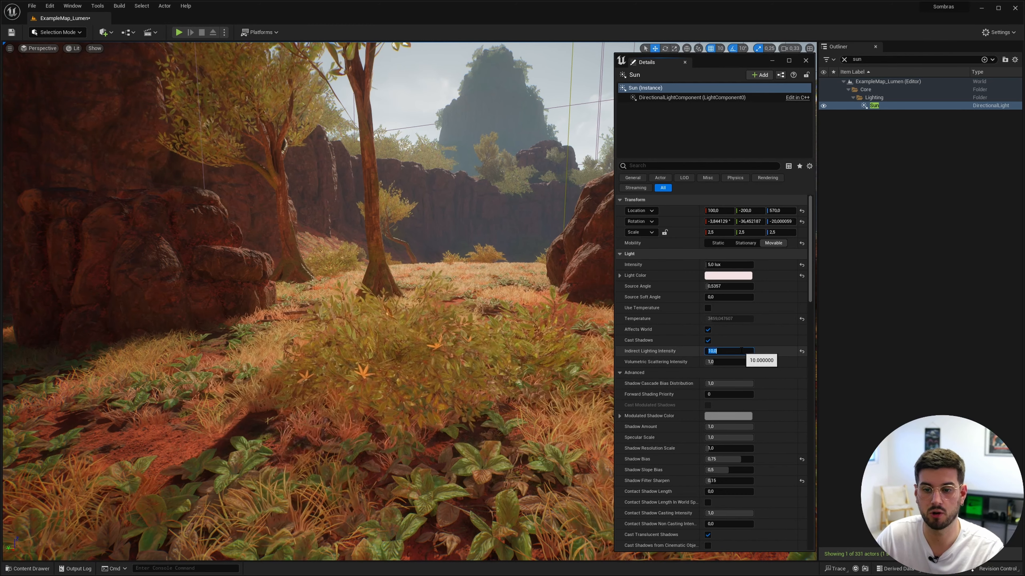
text(1)
key(Return)
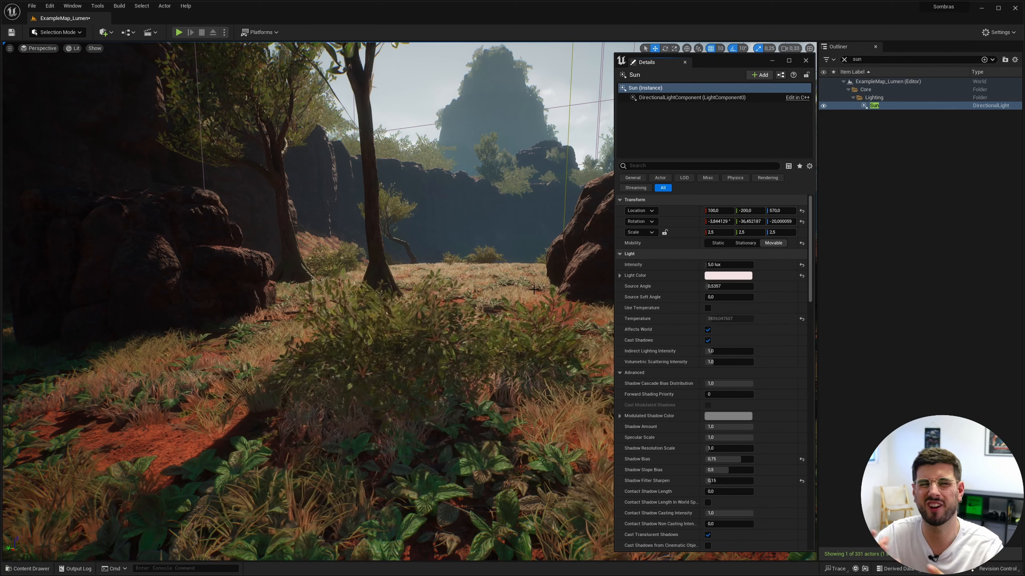
Step: Raise the Sun light's Volumetric Scattering Intensity to 5 and again to 9, and inspect the haze around the sun
click(726, 361)
key(Return)
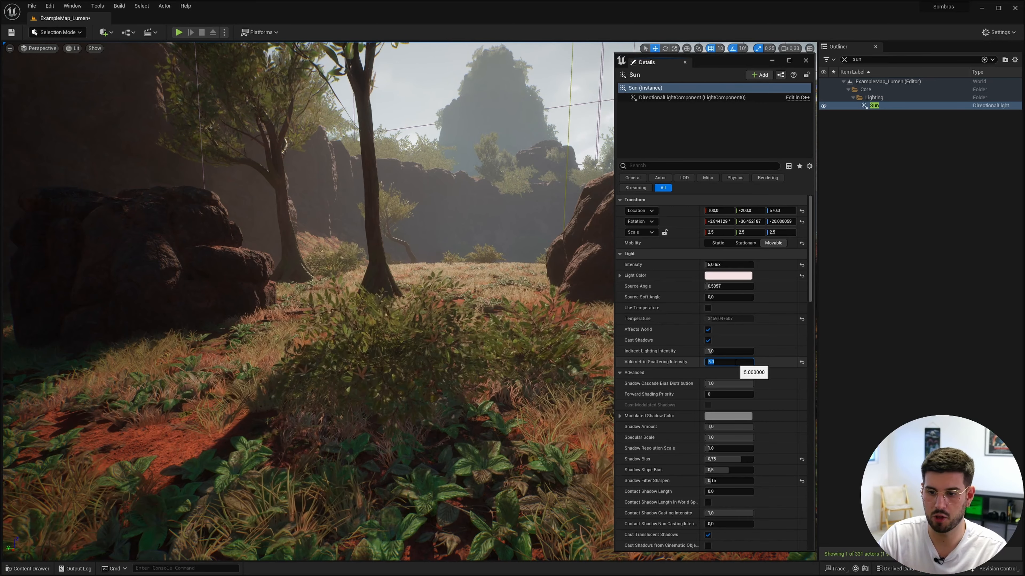
text(9)
key(Return)
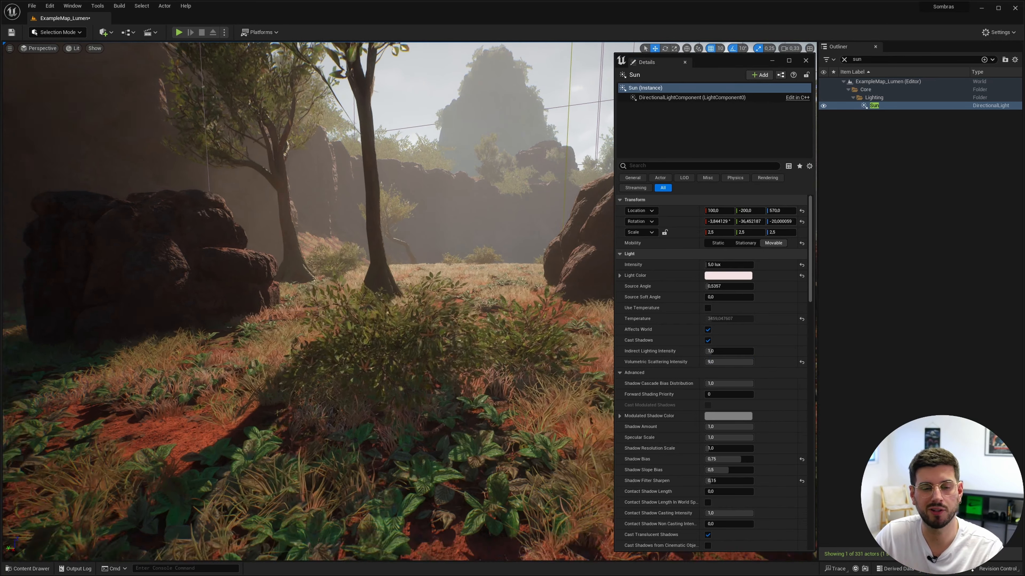
key(s)
right_drag(306, 298, 289, 248)
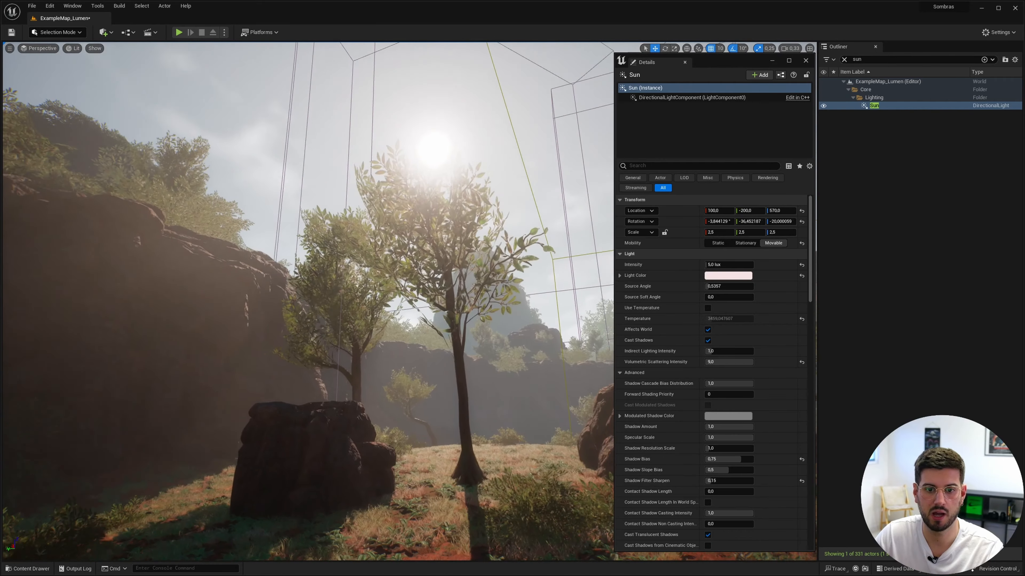
right_drag(346, 206, 314, 197)
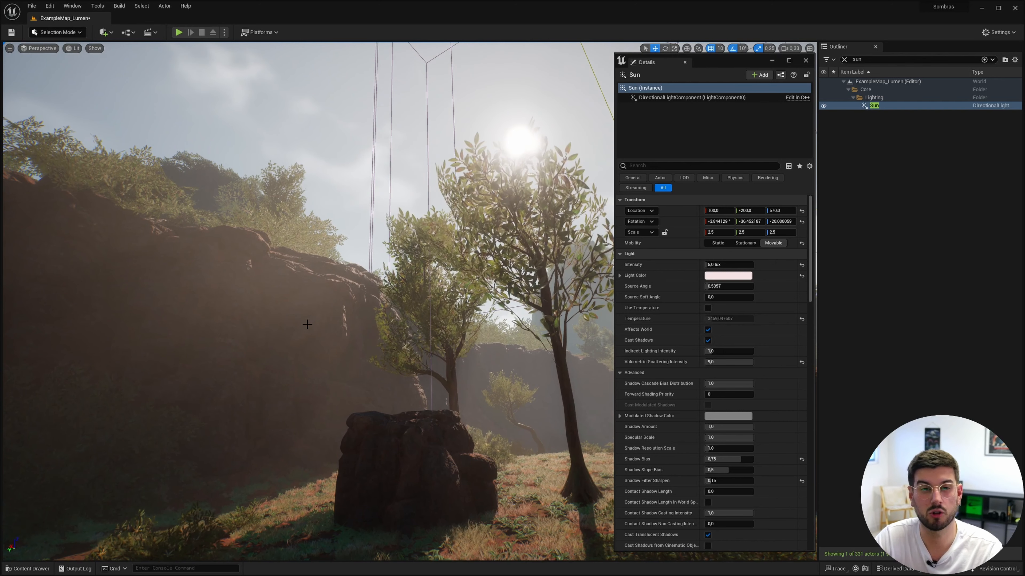
Step: Restore the Sun light's Volumetric Scattering Intensity to 1
click(750, 362)
text(1)
key(Return)
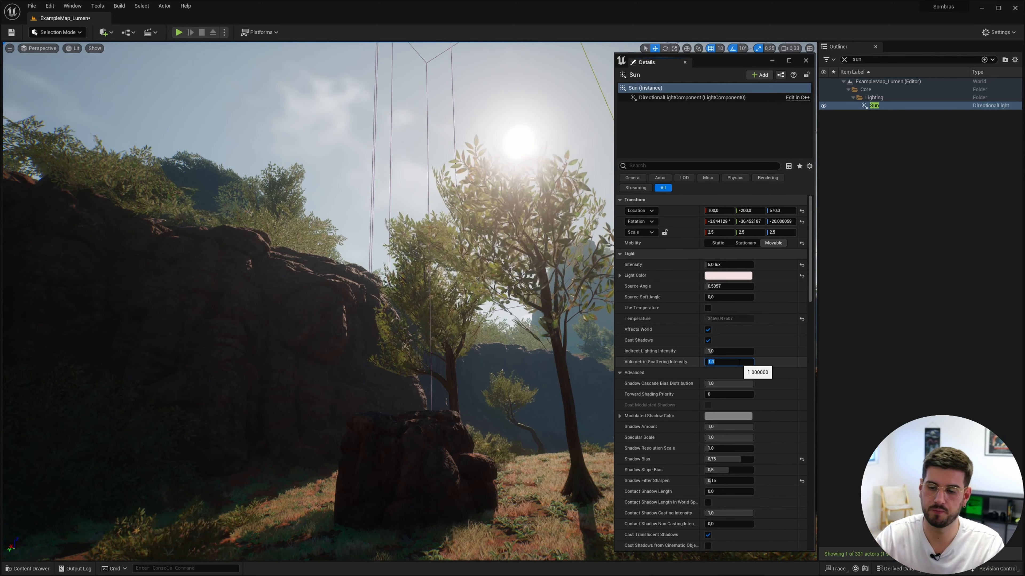
click(676, 357)
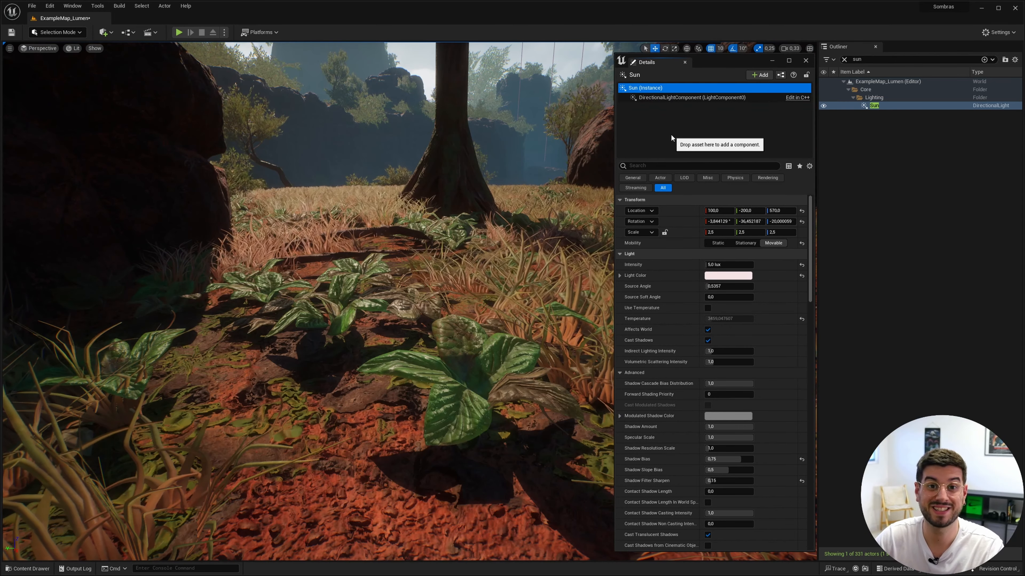
Step: Filter the Sun's properties by "contac" and set Contact Shadow Length to 0,1
click(704, 168)
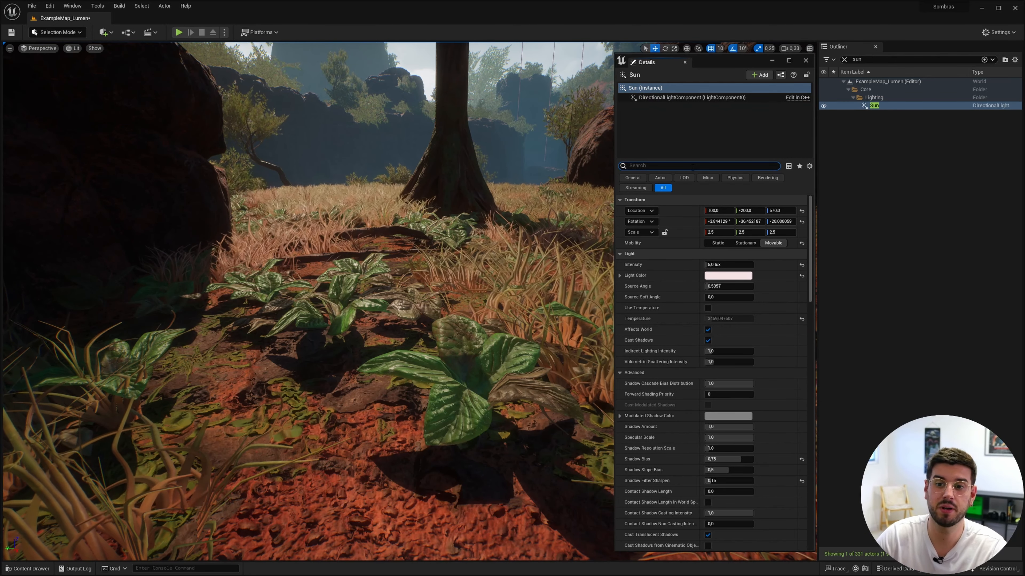
text(co)
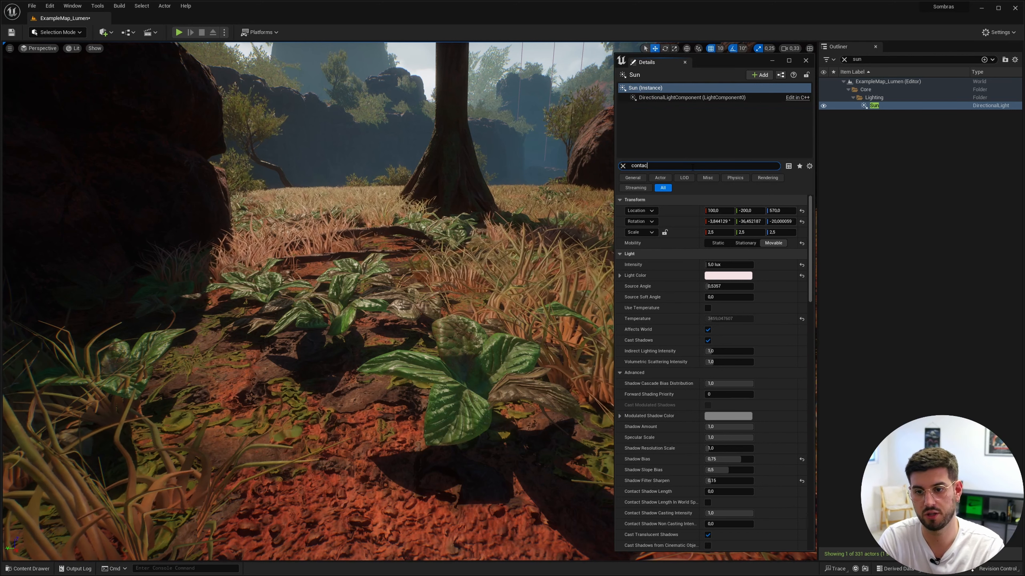
text(ntac)
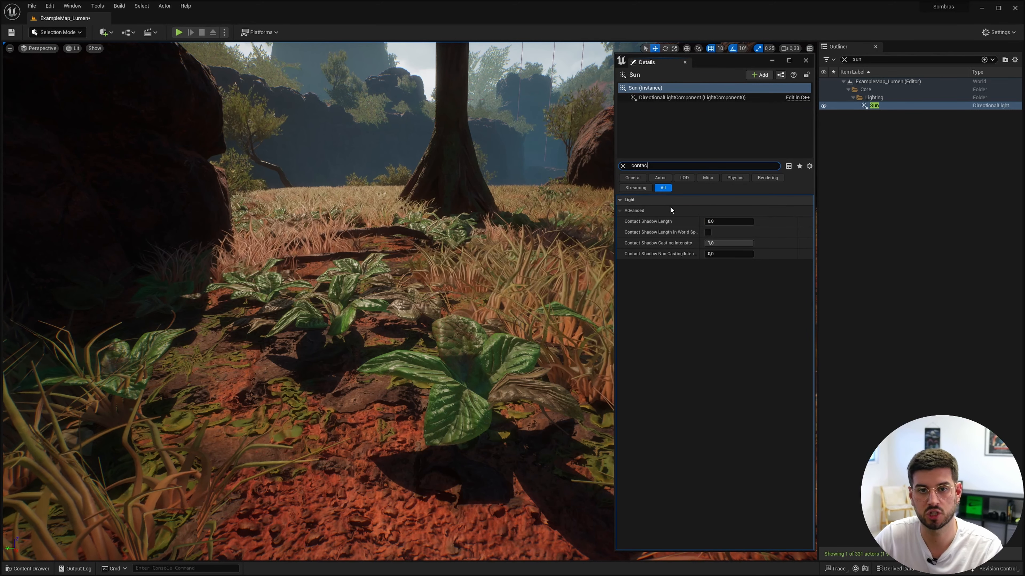
mouse_move(671, 221)
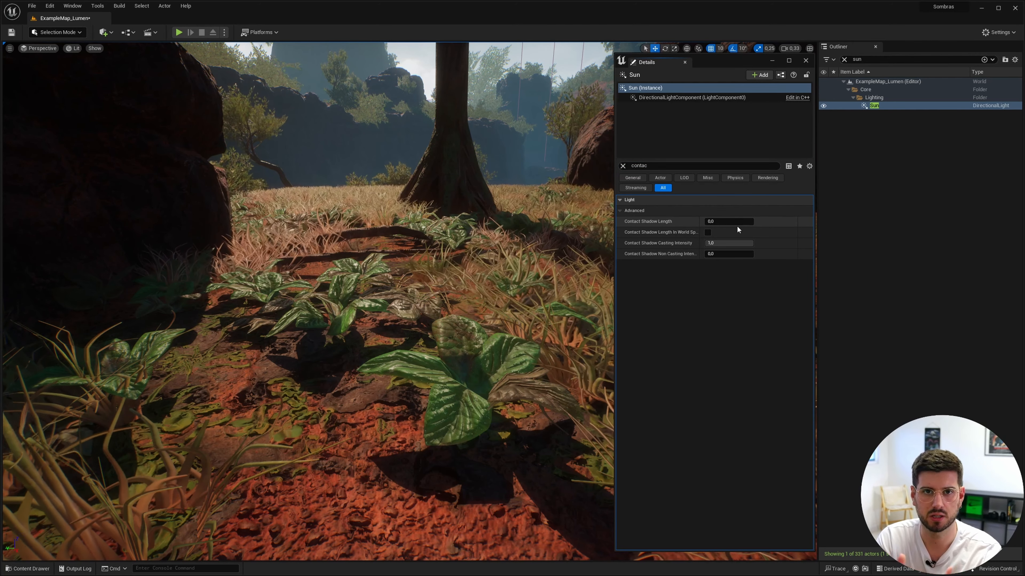
click(742, 221)
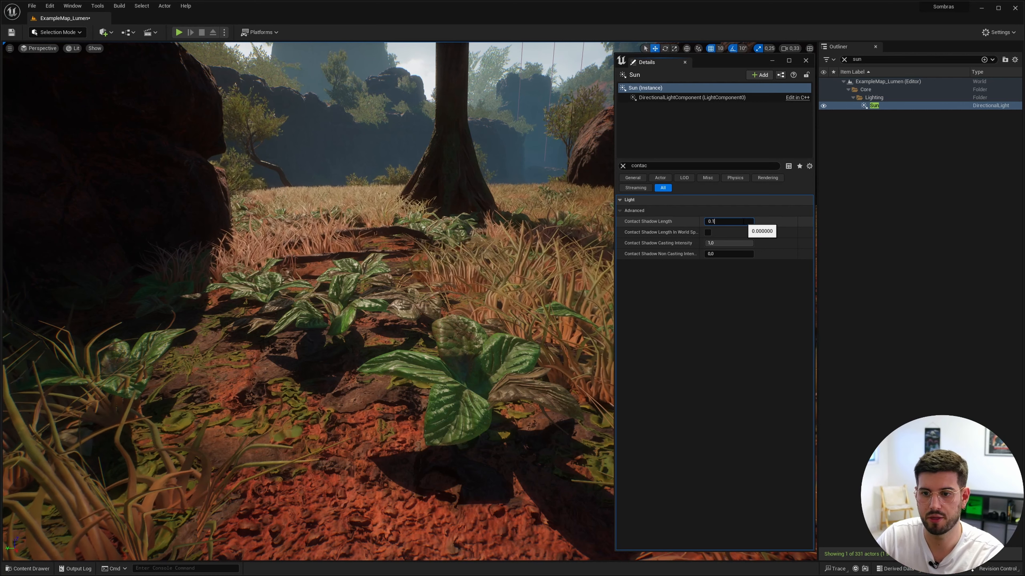
text(0,1)
key(Return)
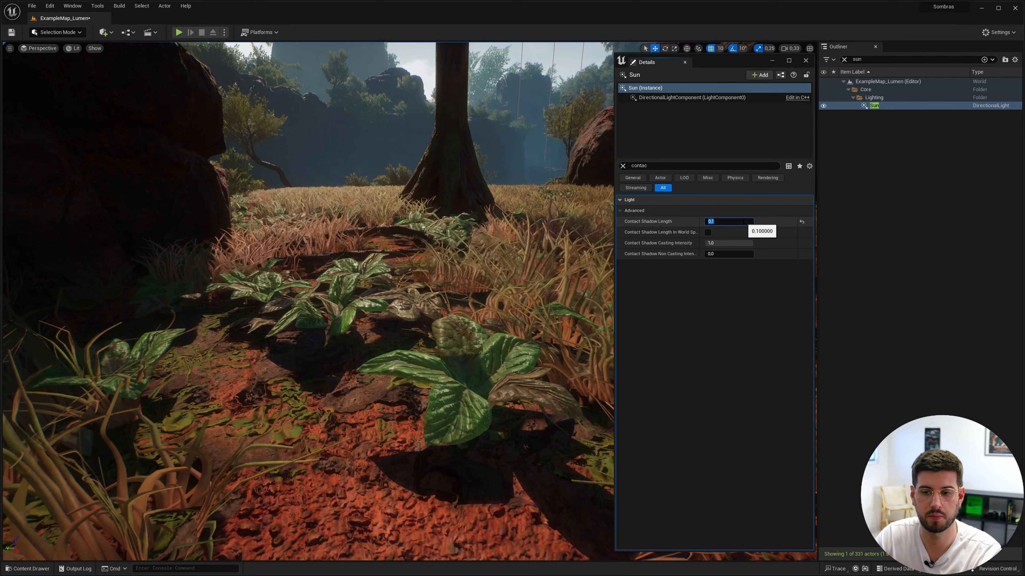
Step: Set the Sun's Contact Shadow Length to 0,5 and inspect the shadows on the ground plants up close
text(0)
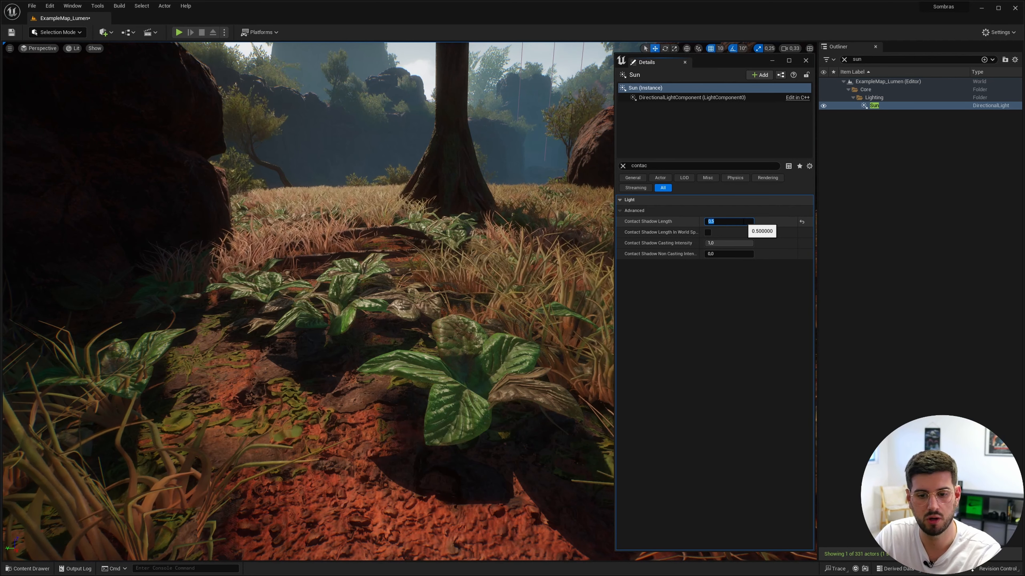
key(Return)
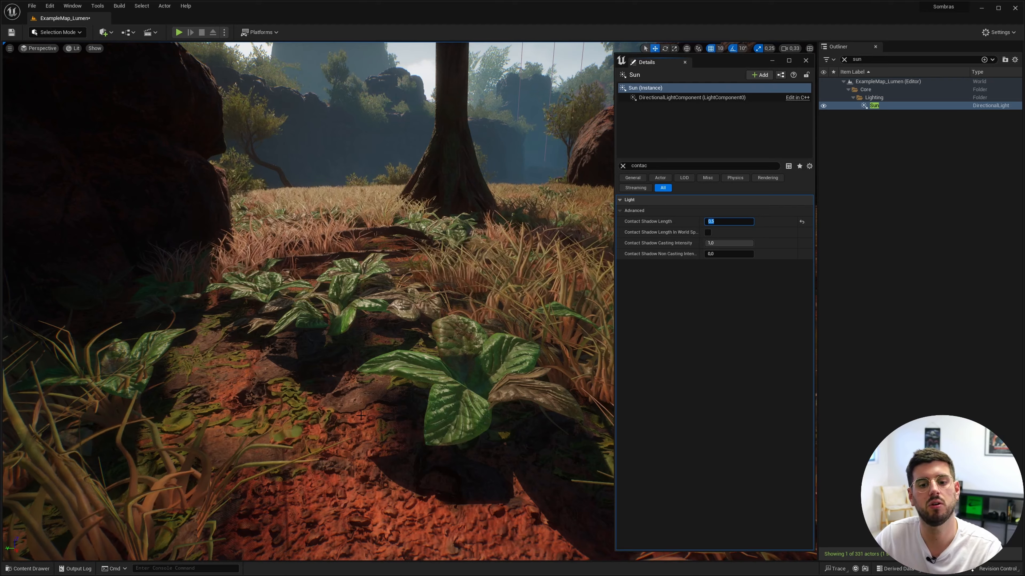
right_drag(399, 381, 496, 375)
key(w)
right_drag(268, 428, 258, 464)
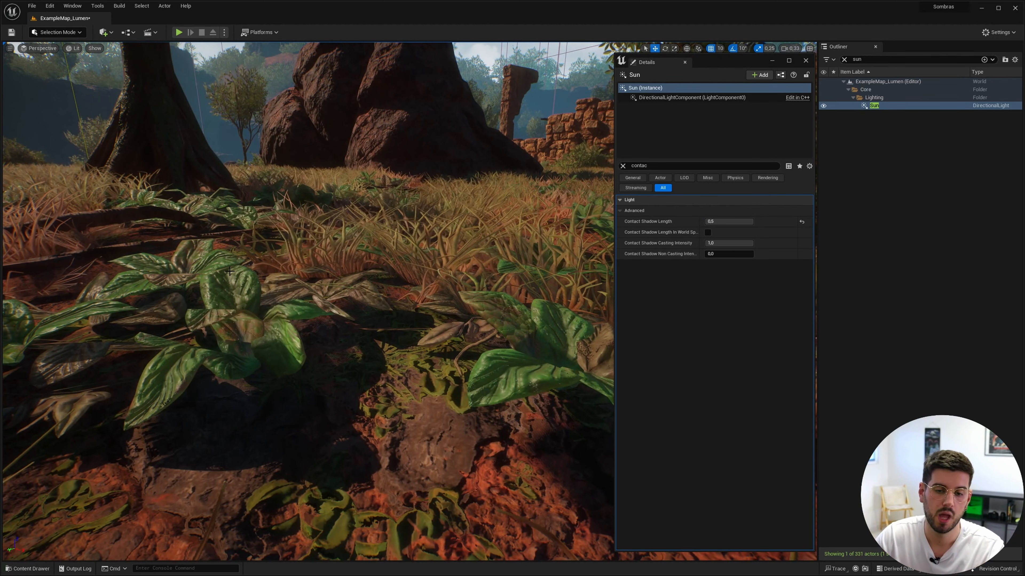
key(s)
mouse_move(269, 428)
right_down()
mouse_move(272, 472)
mouse_move(278, 444)
right_up()
key(d)
right_drag(230, 271, 268, 217)
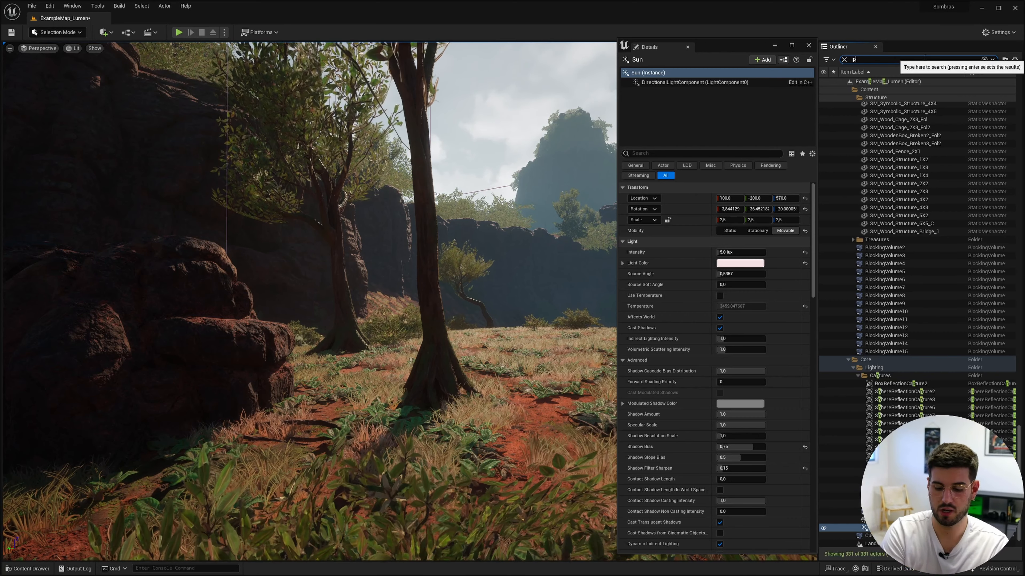
Step: Find and select the PostProcess volume by searching "post", and look up its Infinite Extent (Unbound) setting
text(post)
click(907, 107)
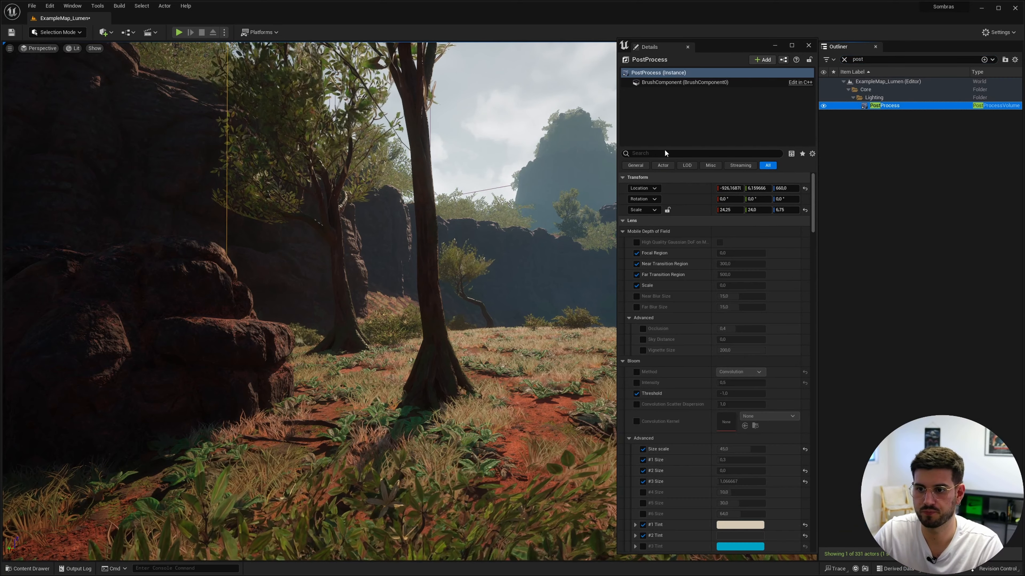
text(inf)
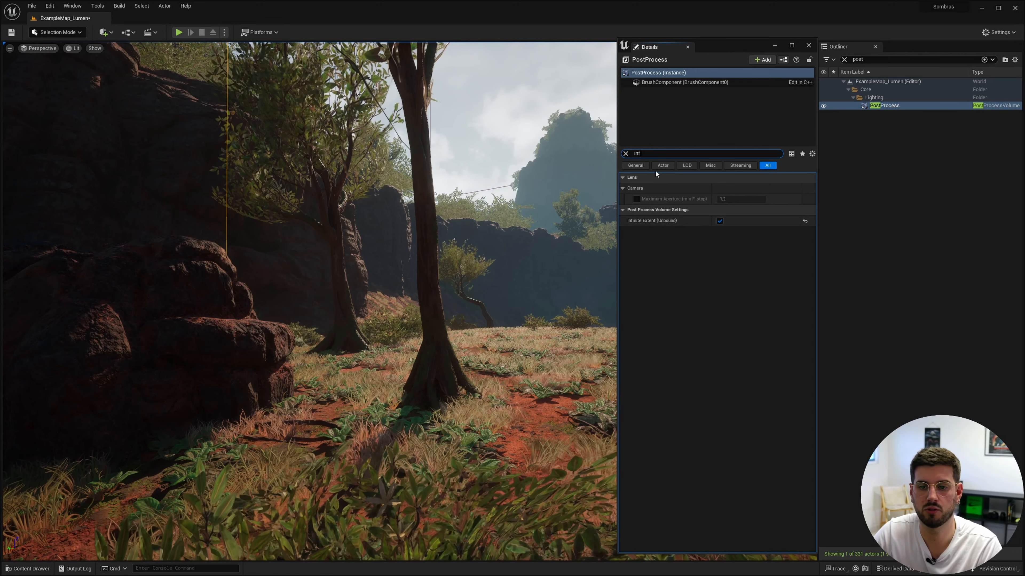
click(626, 153)
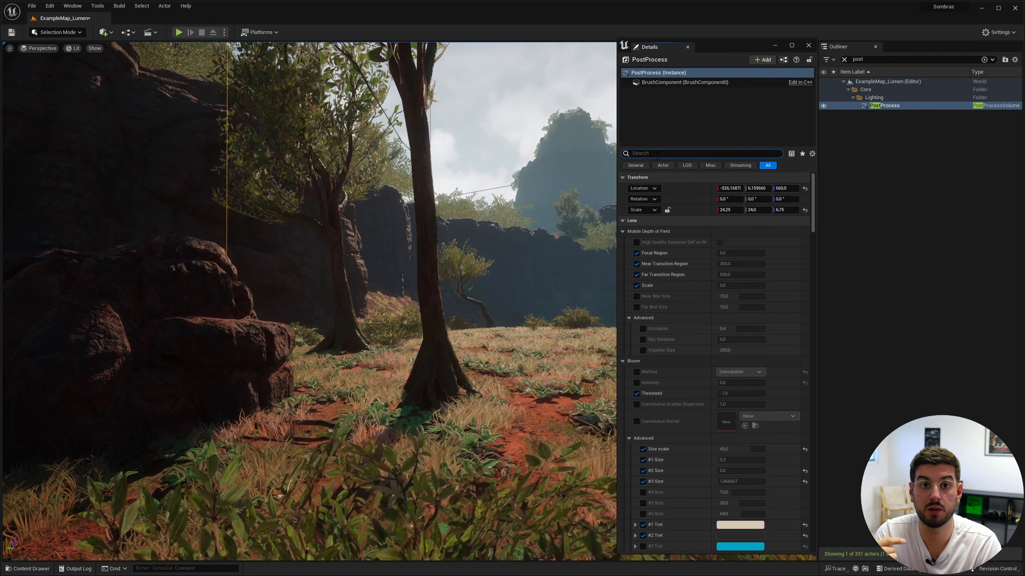
Step: Filter the PostProcess properties by "vig", enable the Vignette Intensity override and set it to 0,5
text(vi)
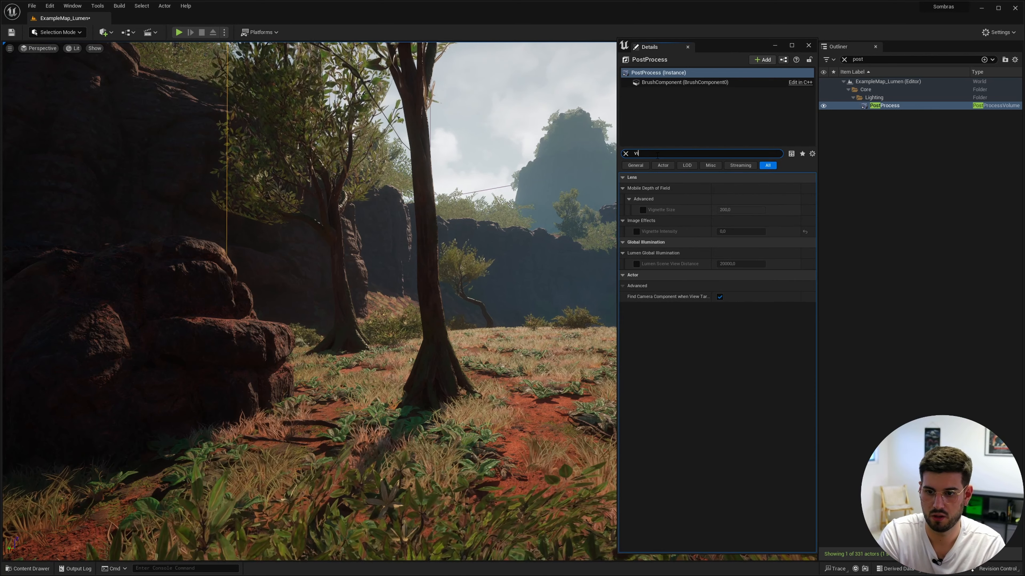
text(g)
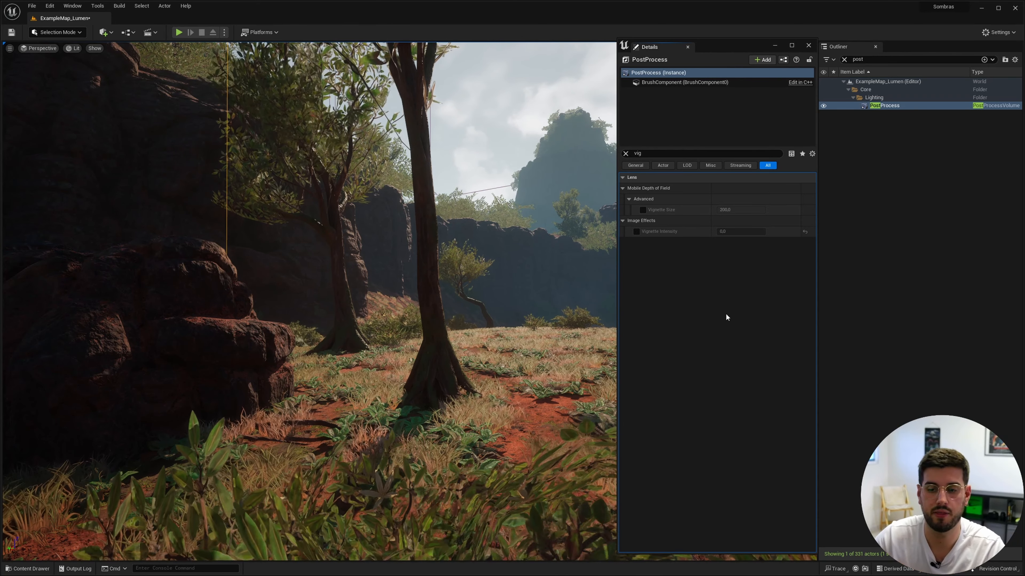
click(636, 232)
click(741, 231)
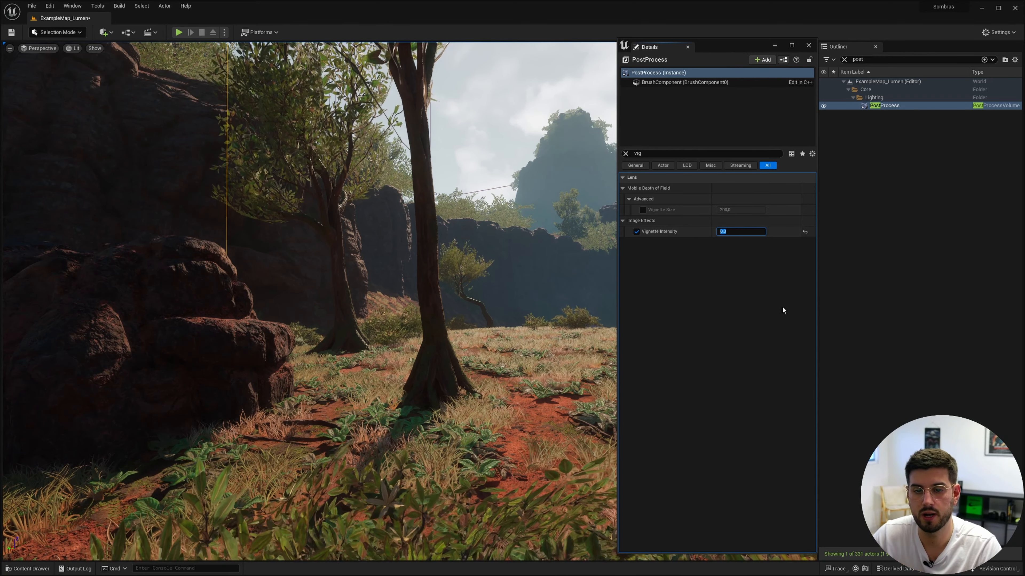
text(0,5)
key(Return)
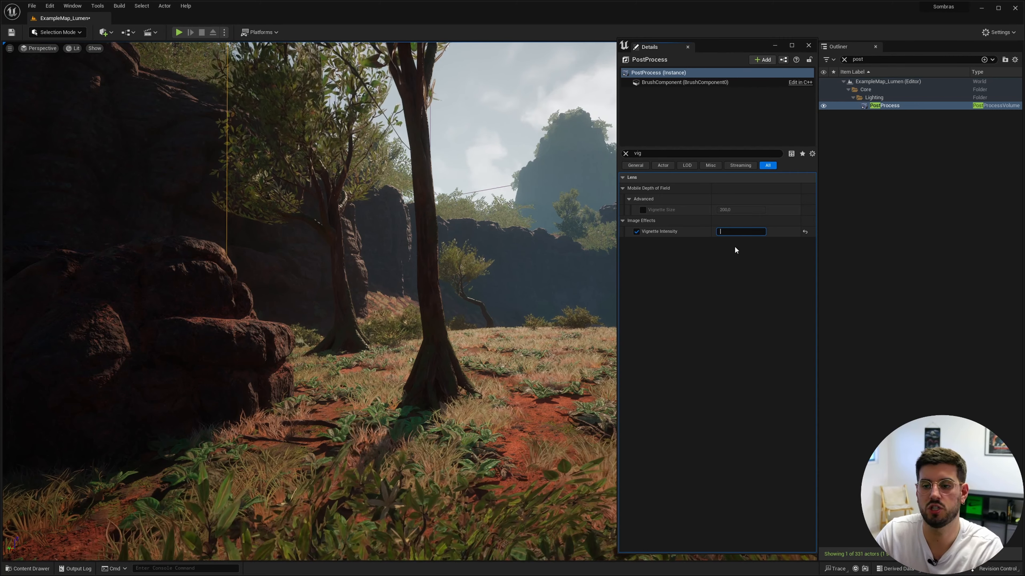
Step: Test the Vignette Intensity at 5 and bring it back down to 0,5
key(BackSpace)
text(5)
key(Return)
text(0,5)
key(Return)
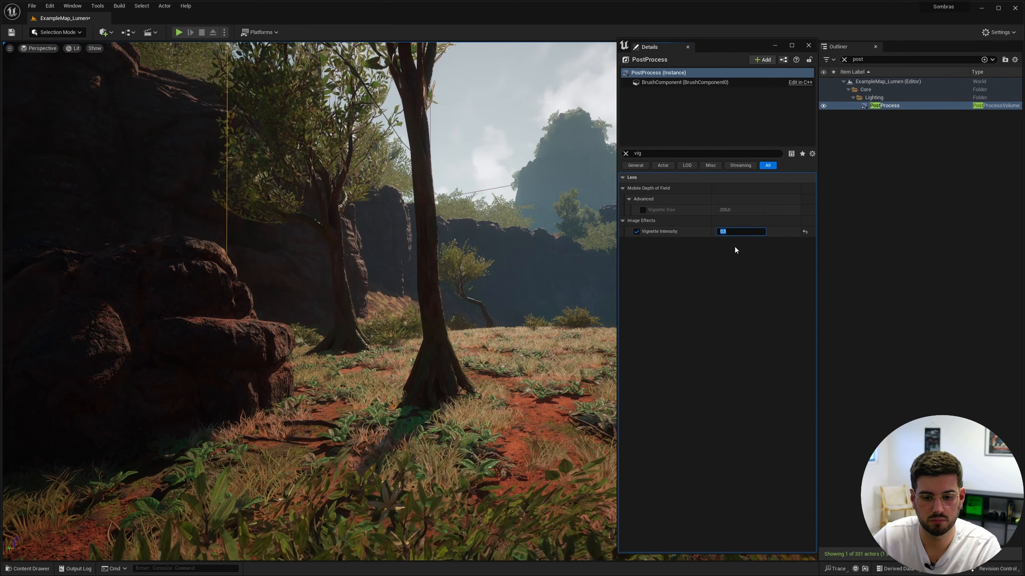
Step: Filter the PostProcess properties by "chrom", enable the Chromatic Aberration Intensity override and set it to 2
click(625, 153)
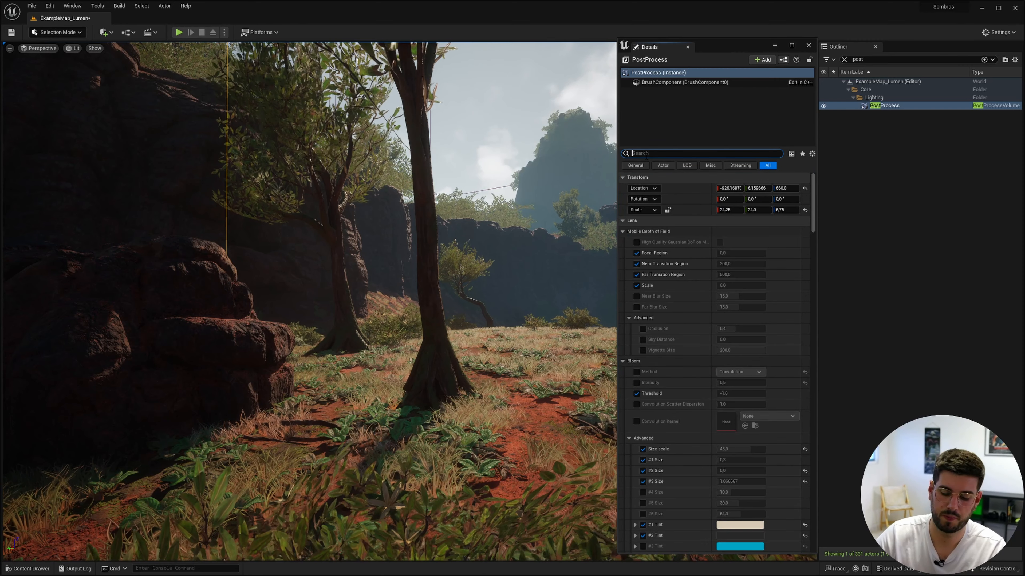
text(chrom)
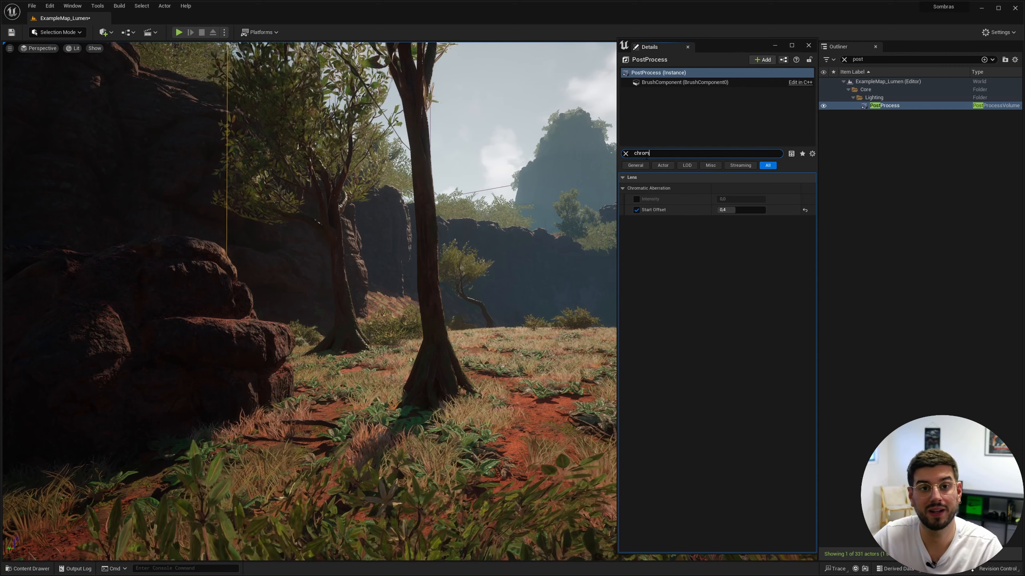
click(637, 199)
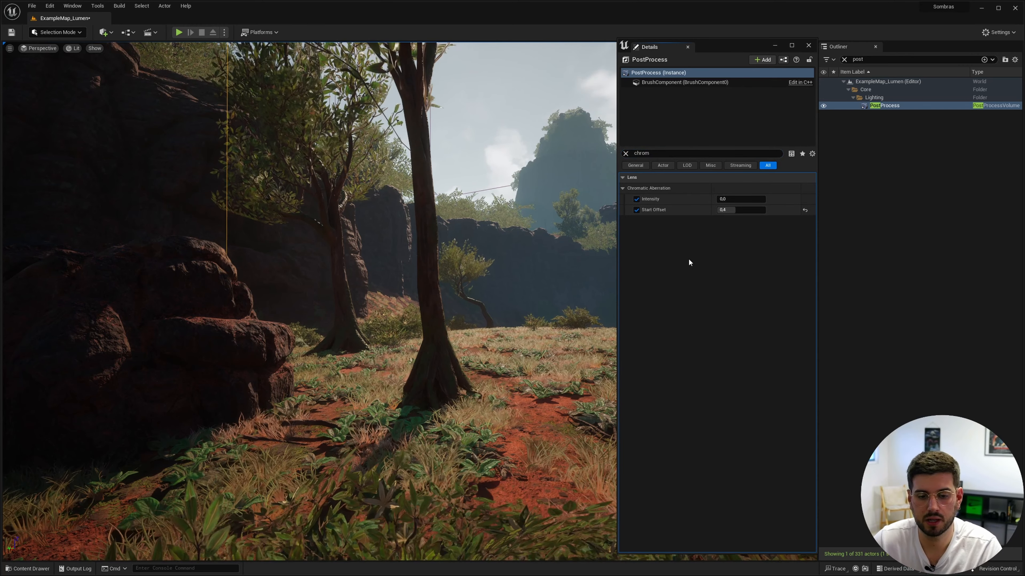
click(751, 198)
text(2)
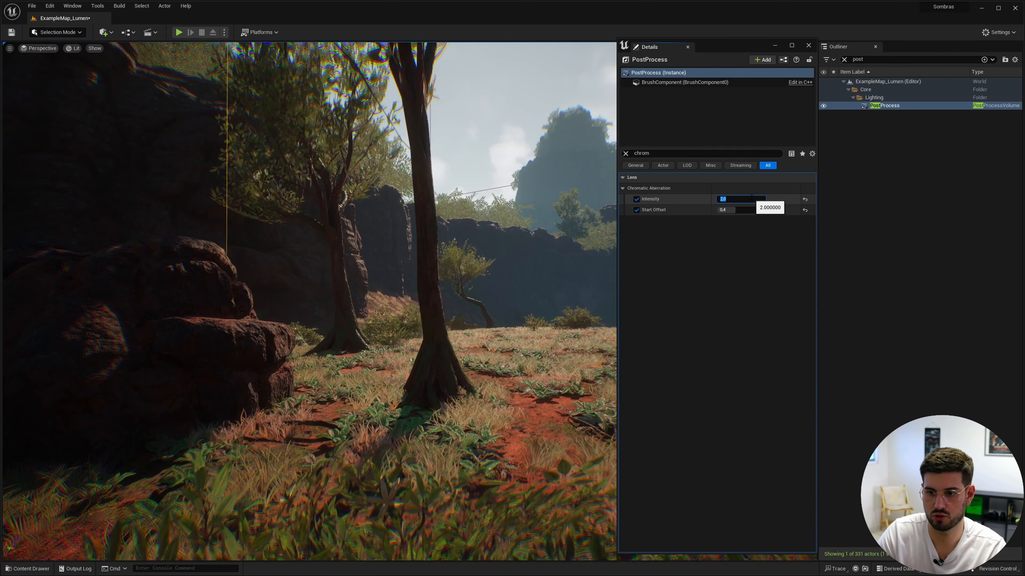
text(0)
Step: Test the Chromatic Aberration Intensity at 20 and reduce it to 0.4
key(Return)
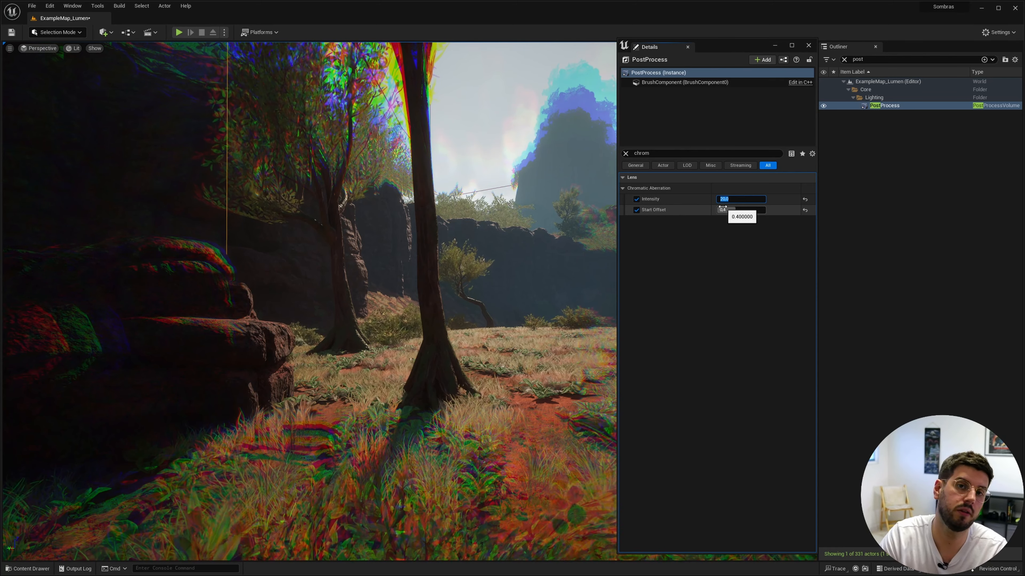
text(0.4)
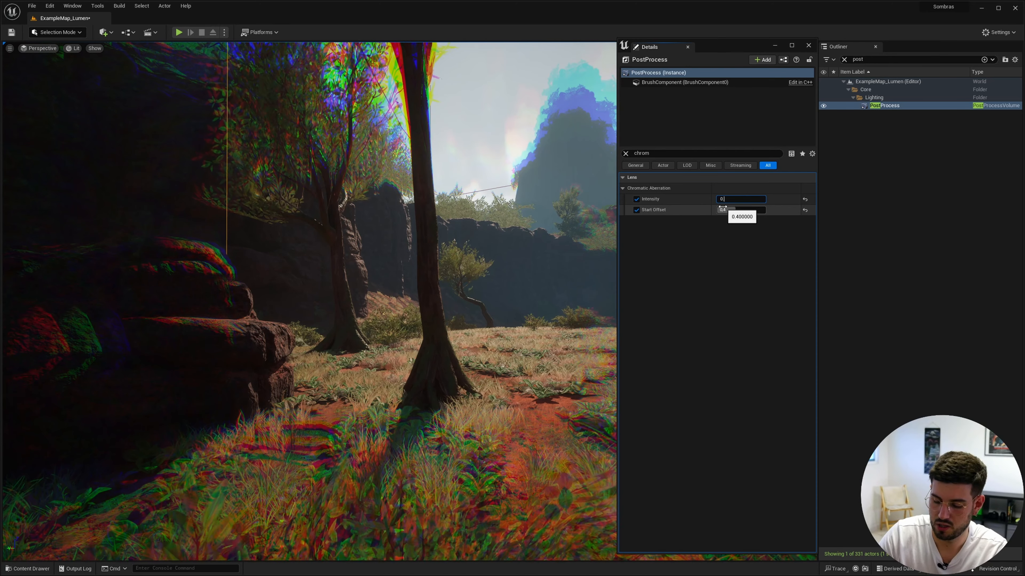
key(Return)
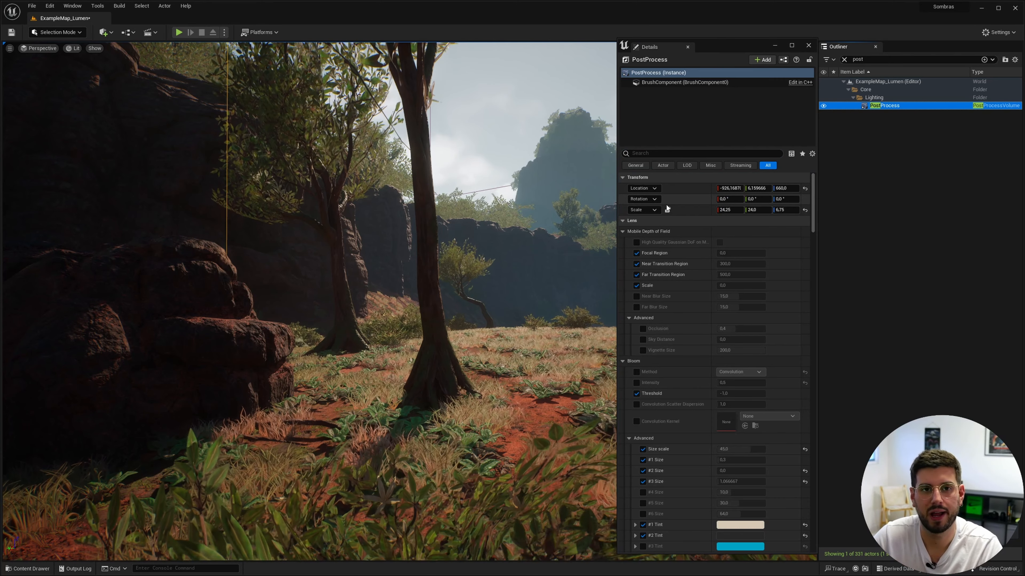
Step: Filter the PostProcess properties by "bloom"
click(677, 153)
text(blo)
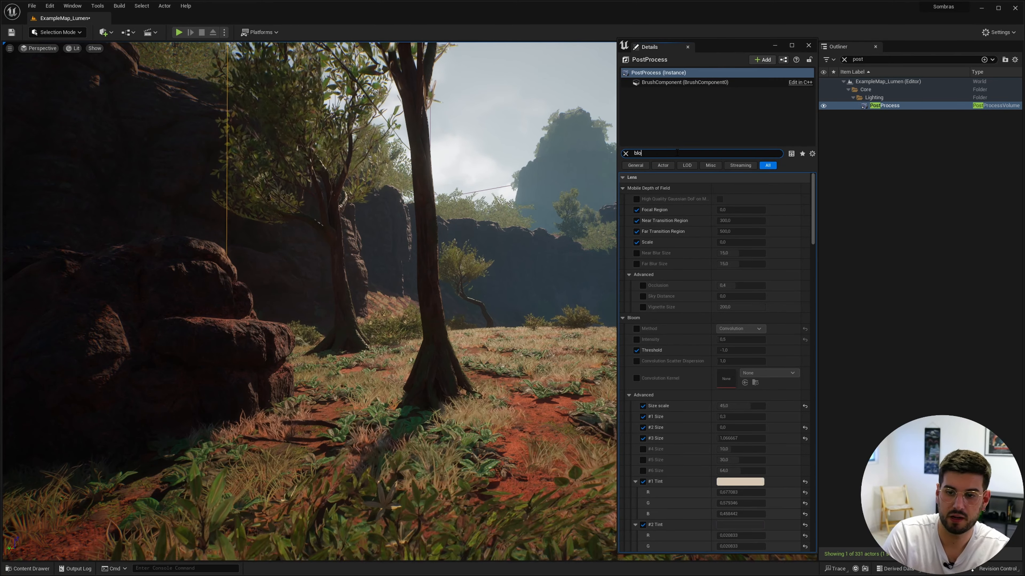
text(m)
key(BackSpace)
text(i)
key(BackSpace)
text(om)
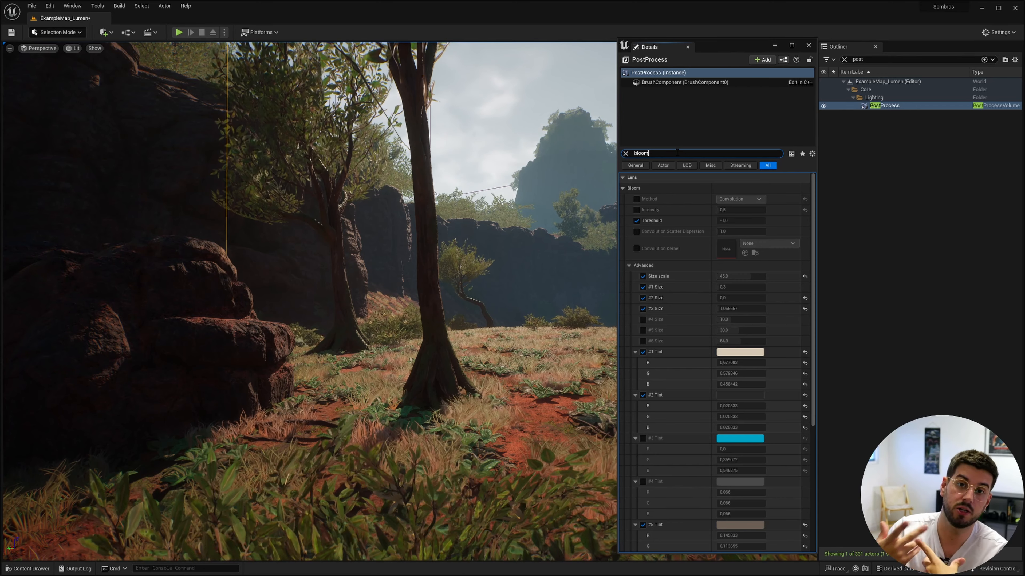
Step: Enable the Bloom Method override, try Standard and set the method to Convolution
click(636, 199)
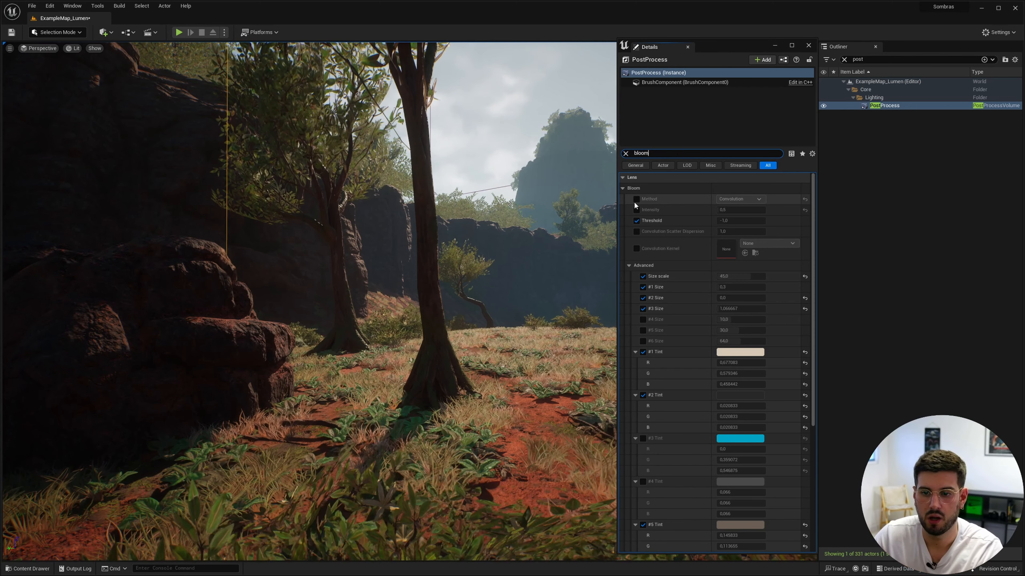
click(739, 199)
click(739, 206)
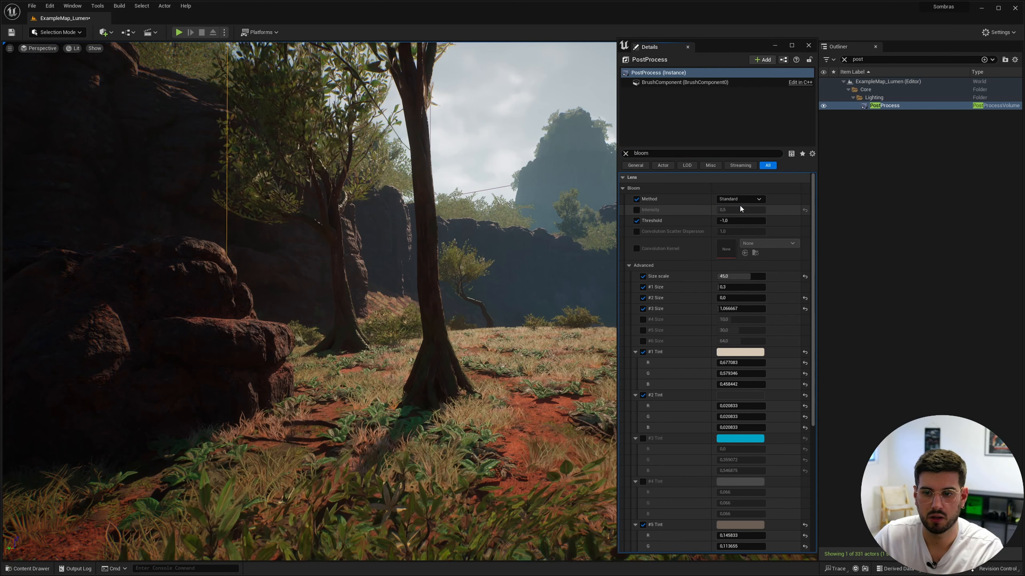
click(739, 198)
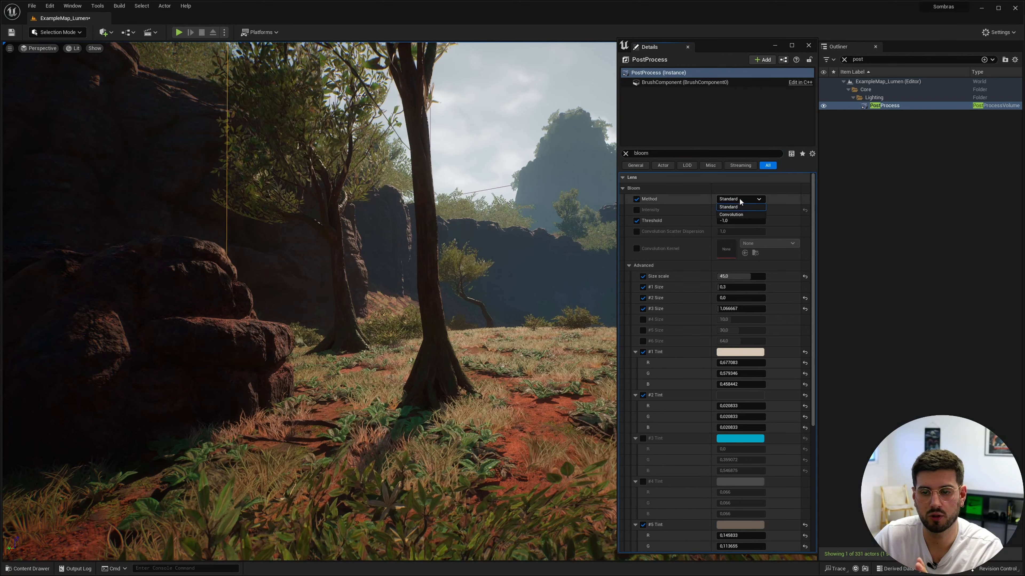
click(740, 215)
Step: Enable the Bloom Intensity override, toggling it off and on to compare the effect
click(638, 212)
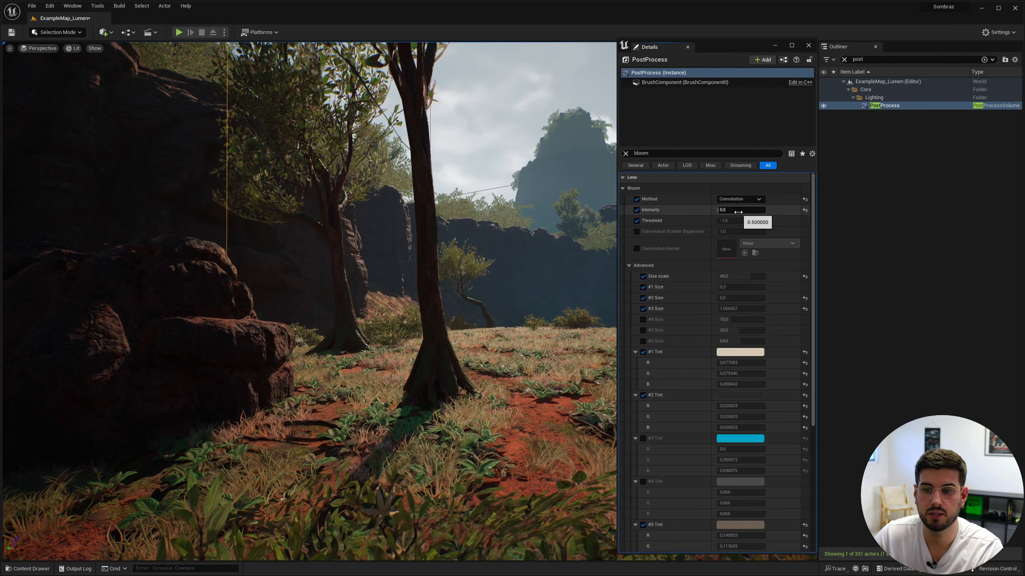
click(636, 210)
click(637, 210)
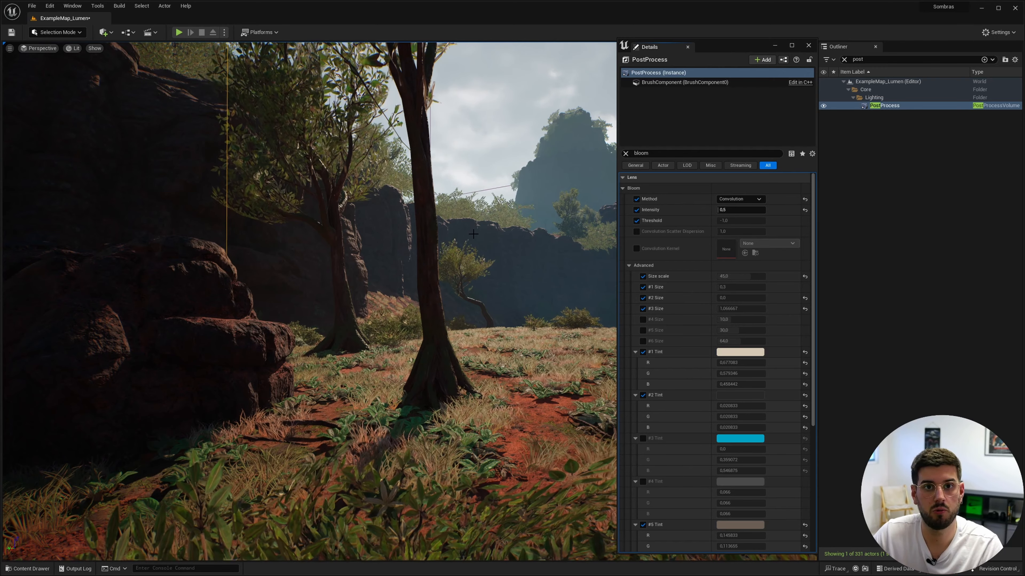
Step: Examine the sun's glow through the tree branches with the Bloom Intensity override off and on
key(s)
right_drag(309, 302, 336, 197)
key(w)
key(s)
key(a)
key(d)
key(a)
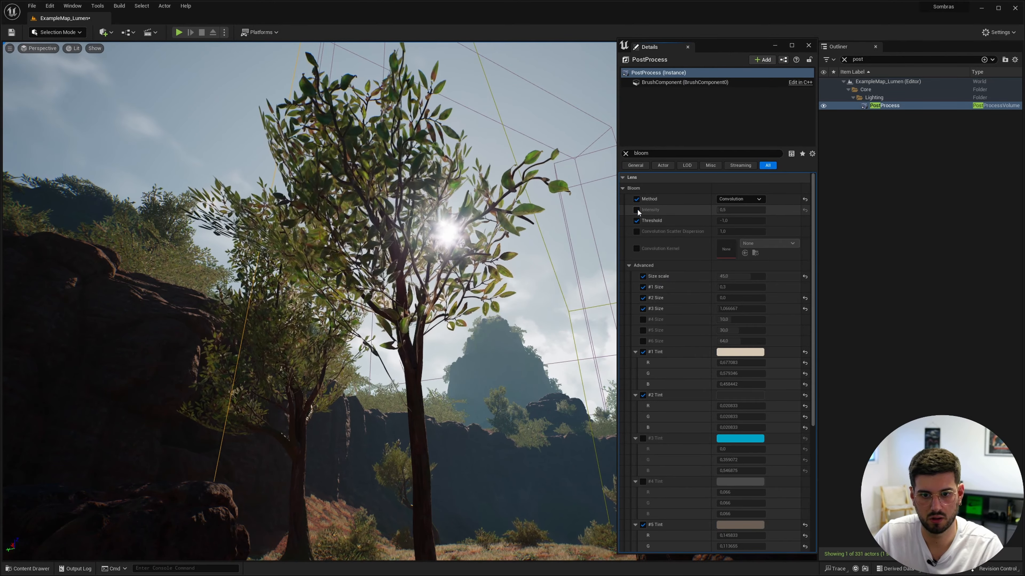
click(636, 199)
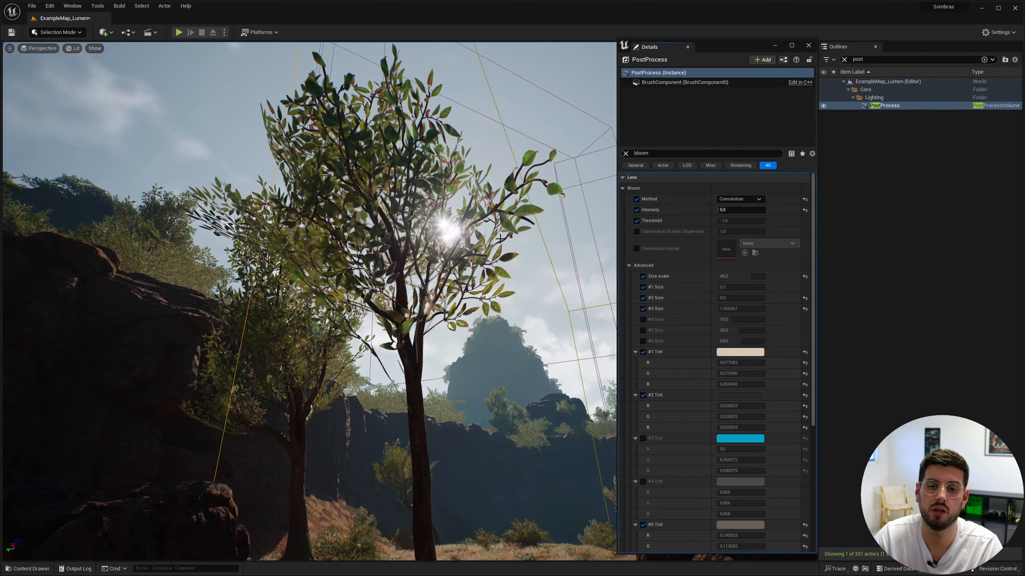
right_drag(501, 239, 720, 369)
key(a)
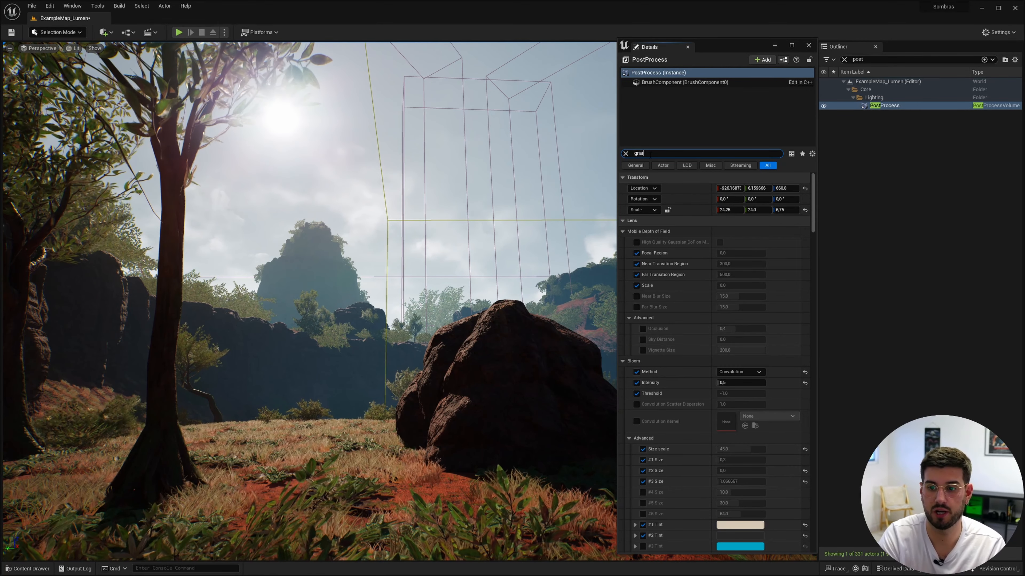
Step: Filter the PostProcess properties by "grain", enable the Film Grain Intensity override and set it to 1
text(n)
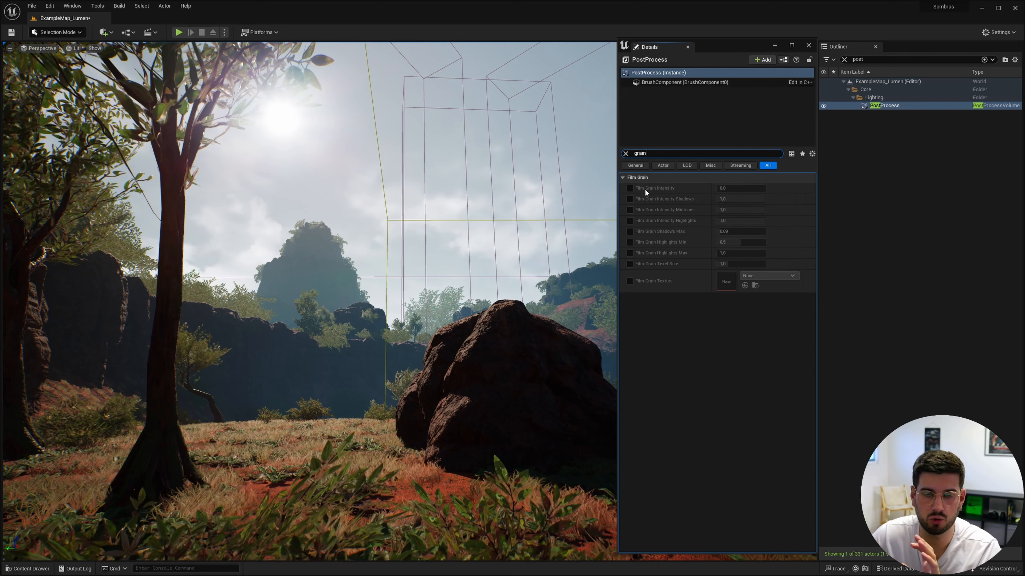
click(629, 189)
click(746, 188)
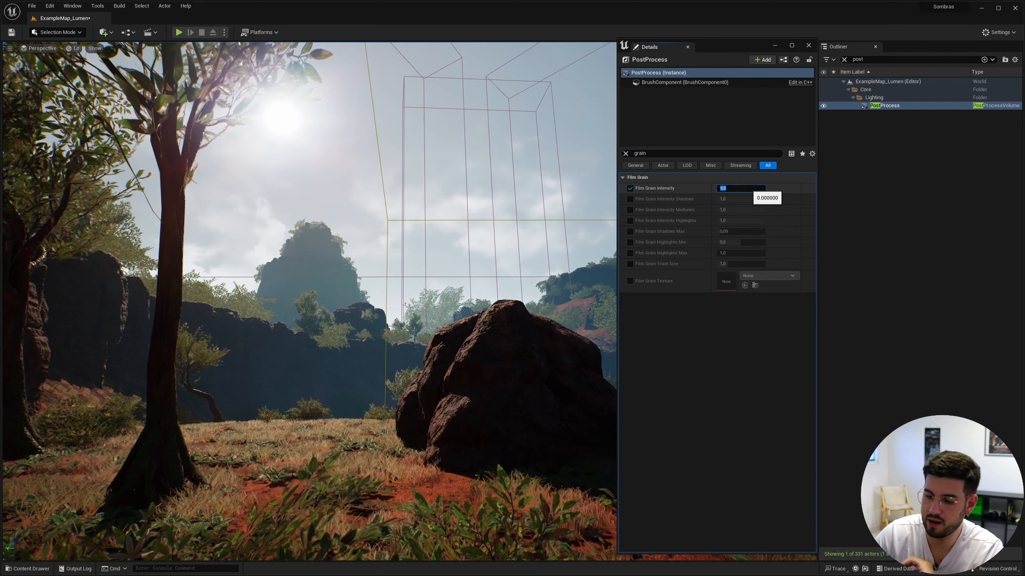
text(1)
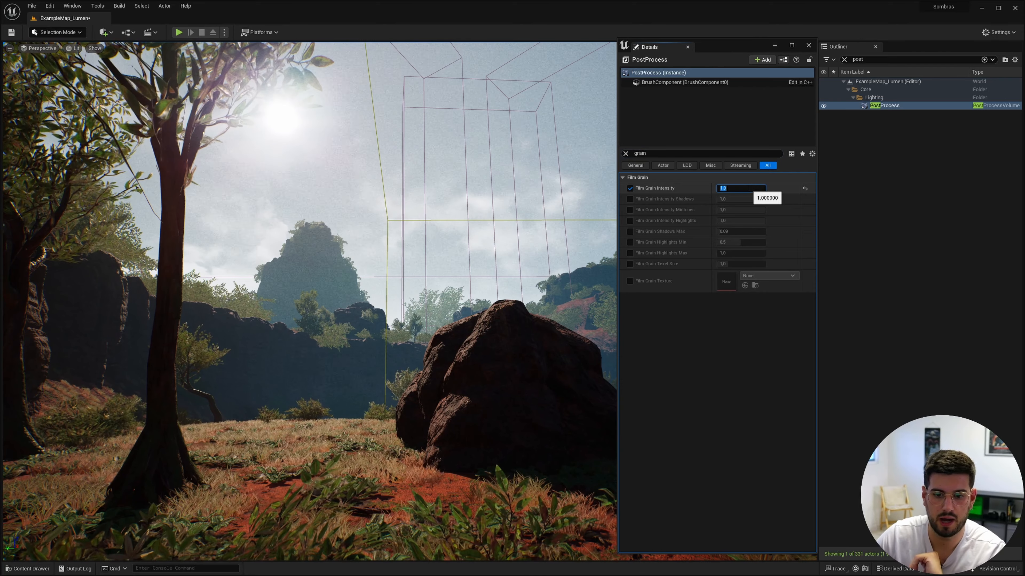
key(Return)
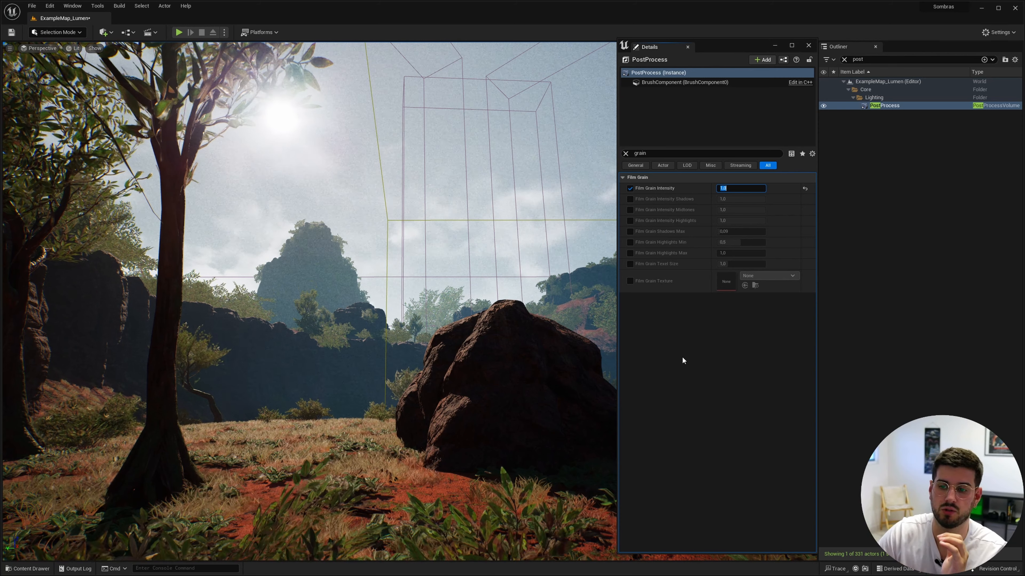
Step: Enable the Film Grain Intensity overrides for Highlights, Midtones and Shadows
click(629, 220)
click(629, 209)
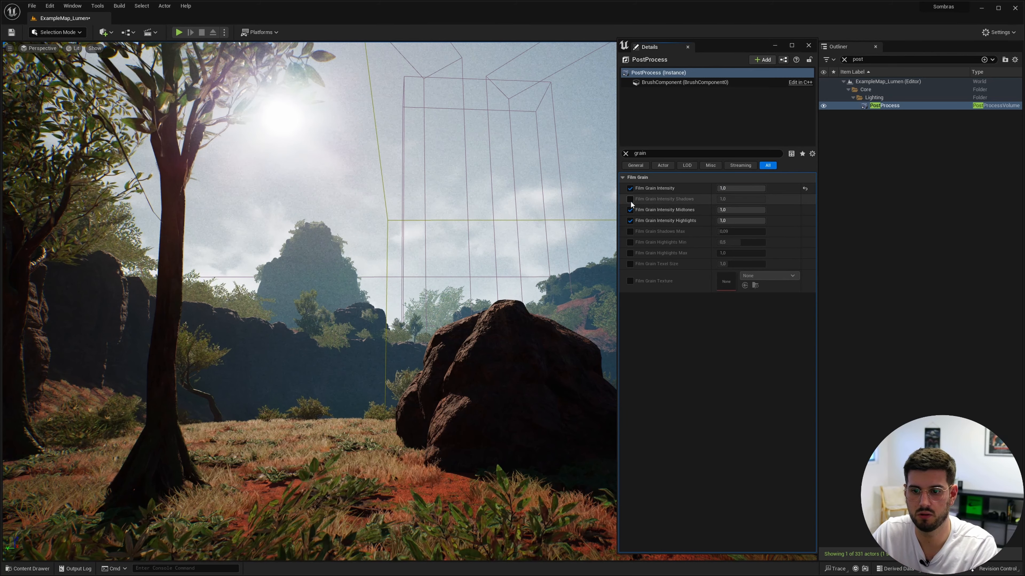
click(630, 199)
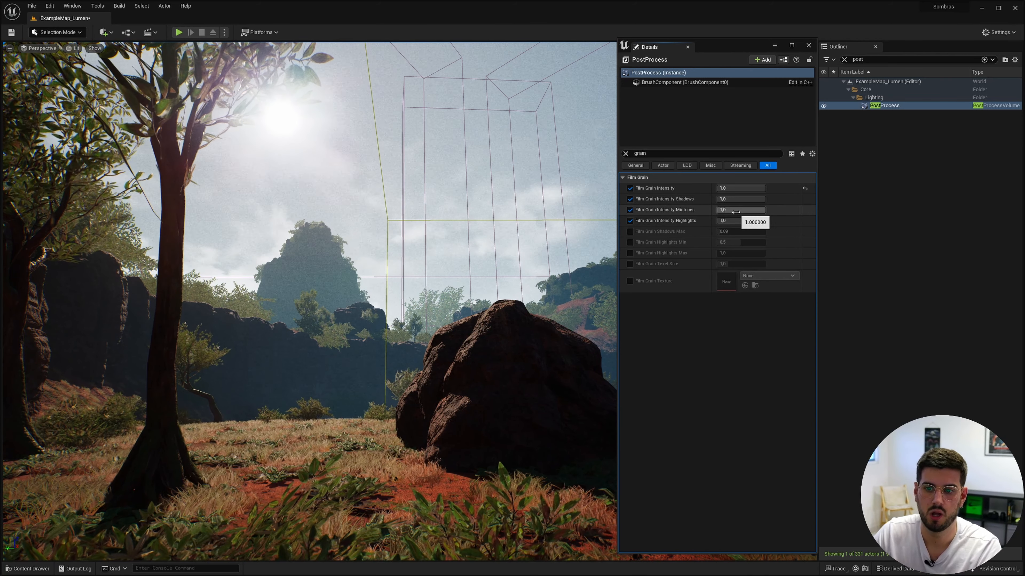
Step: Set the Film Grain Intensity to 0,3 for Shadows, 0,5 for Midtones and 0,4 for Highlights
click(736, 201)
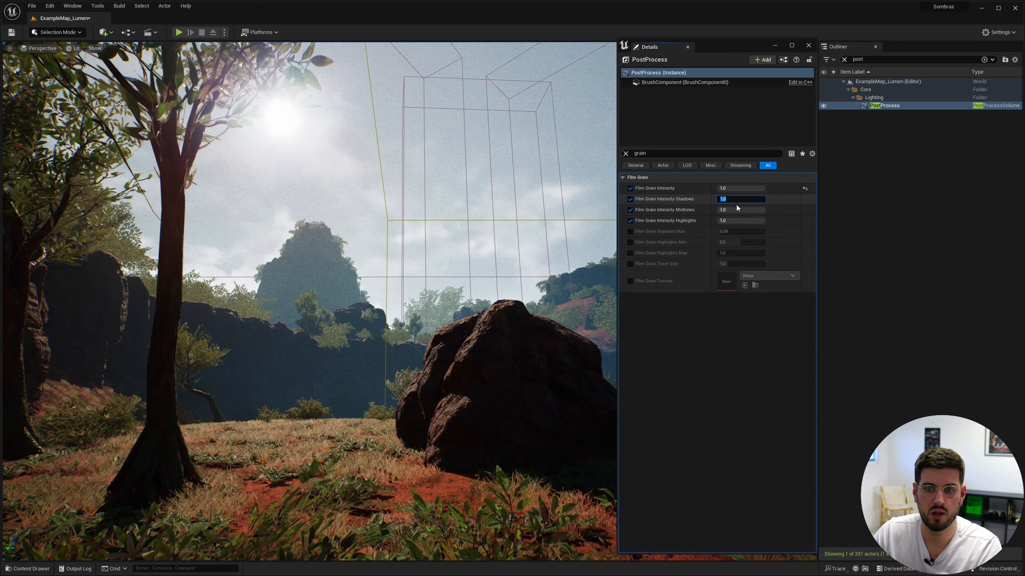
text(0,3)
key(Return)
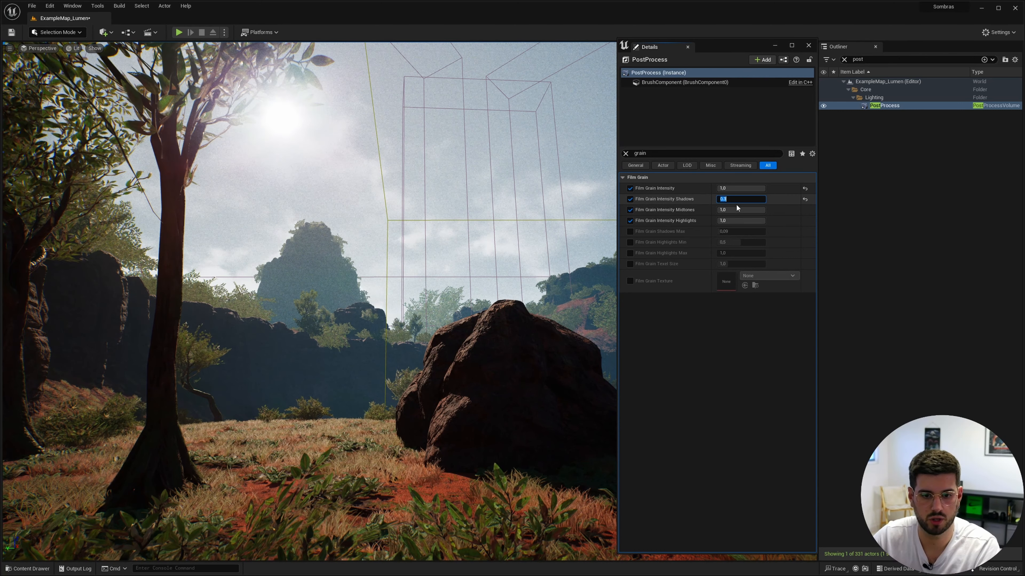
click(737, 209)
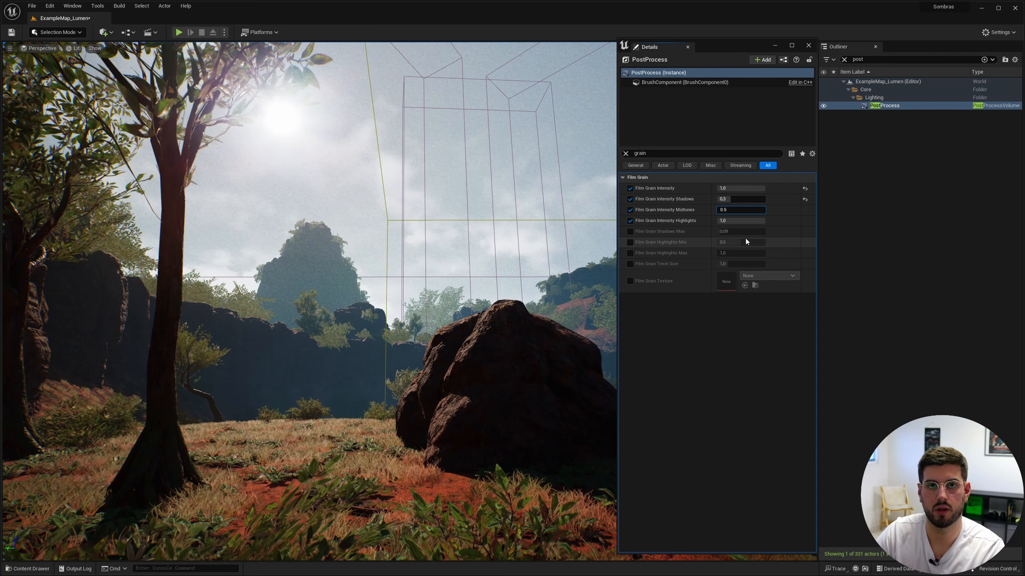
click(753, 221)
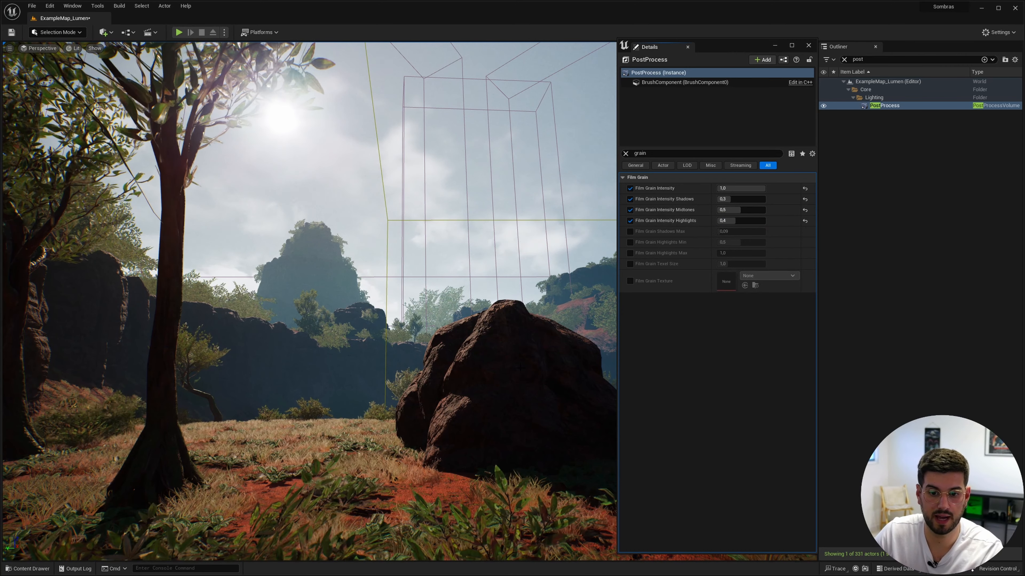
Step: Adjust the Film Grain Intensity to 0,6 for Midtones and 0,4 for Shadows
click(750, 209)
text(0,6)
click(731, 199)
text(0)
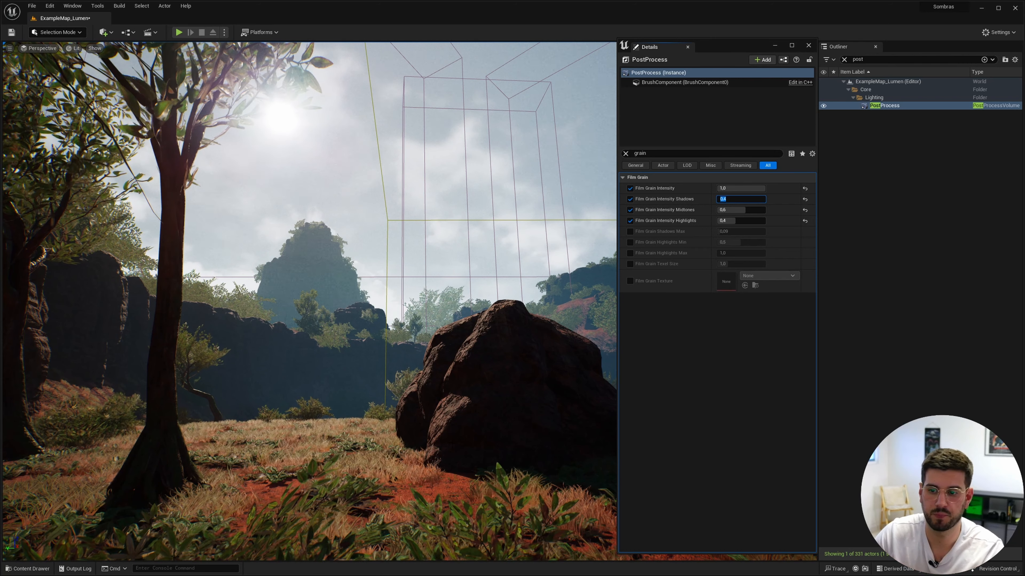
Step: Enable the Film Grain Texel Size override, test it at 50, set it to 1,5 and clear the property filter
click(630, 264)
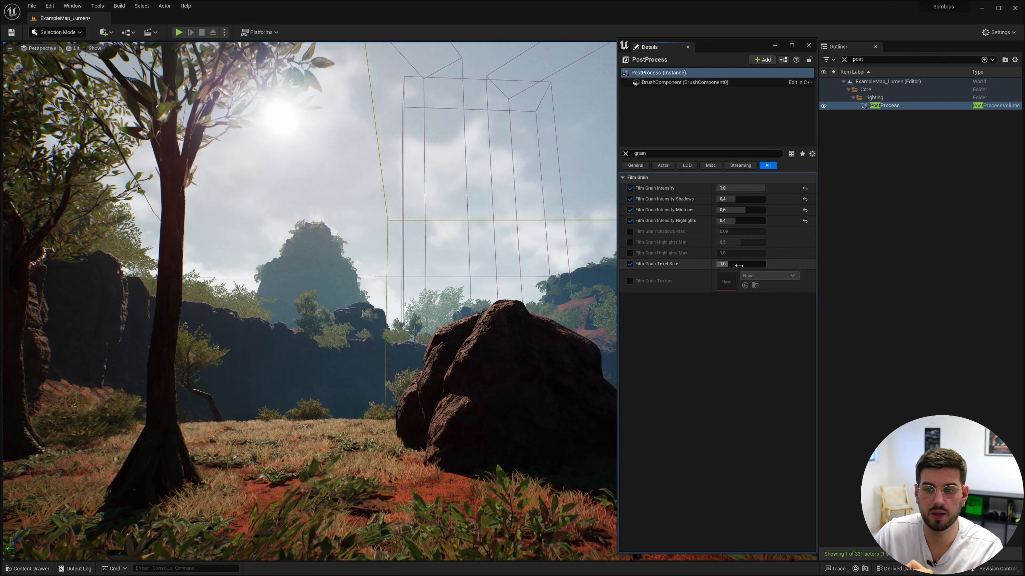
click(734, 267)
text(50)
key(Return)
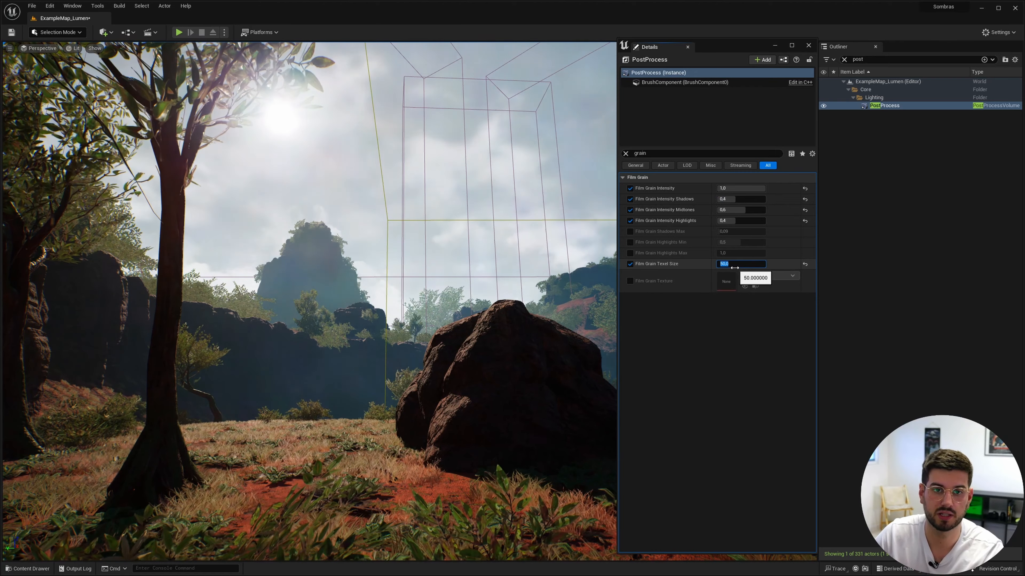
text(1,5)
key(Return)
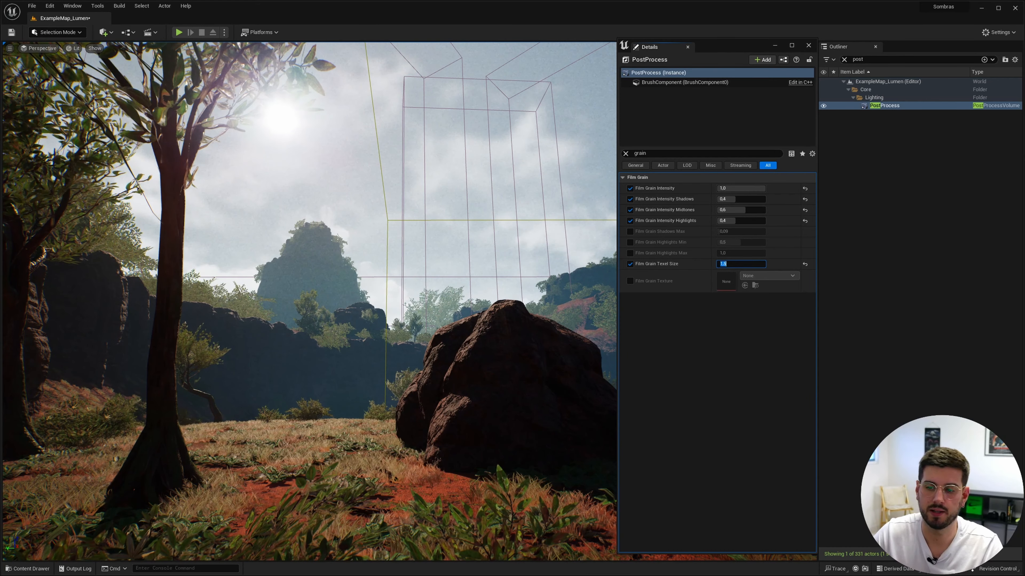
click(626, 153)
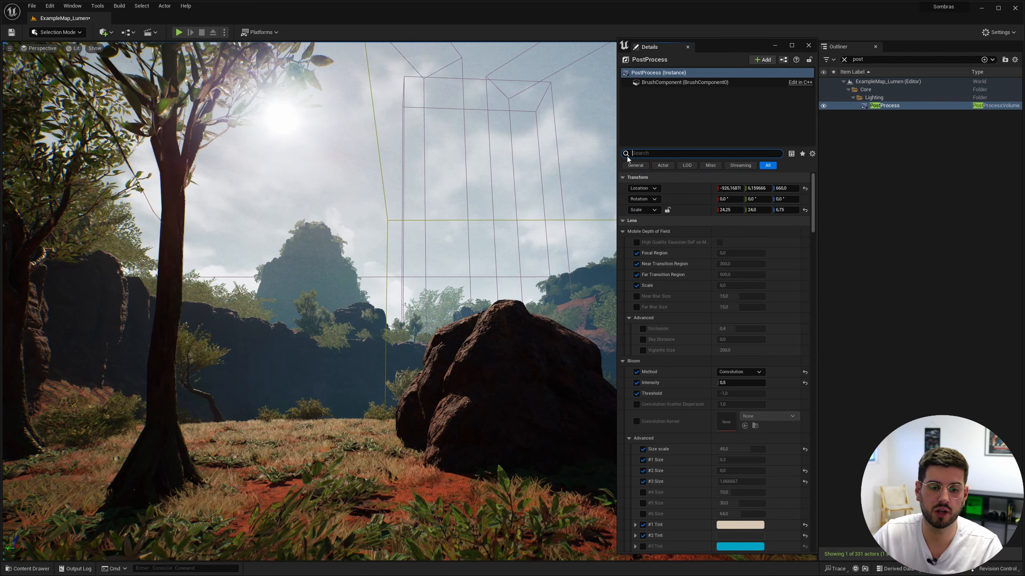